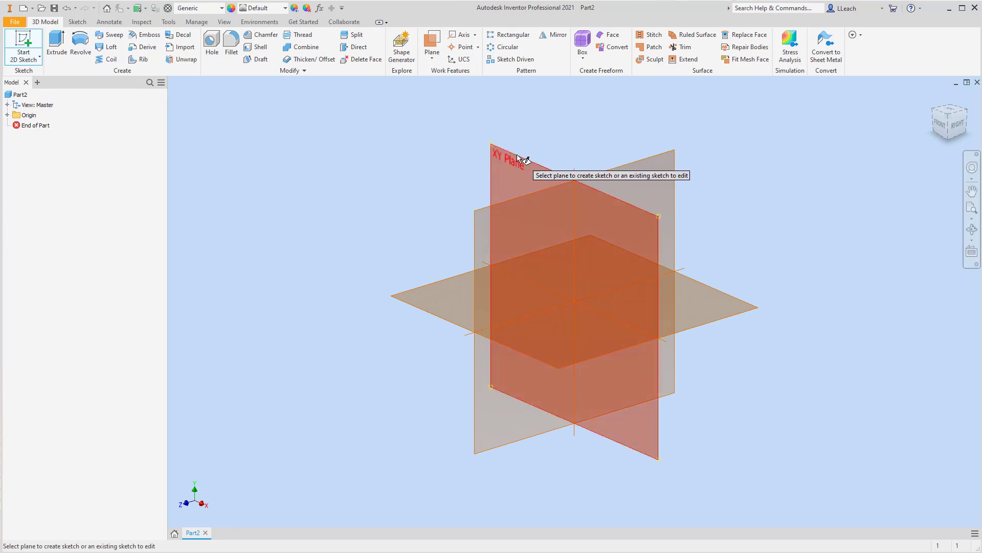
# Sketch an 8 by 5 in two-point center rectangle on the XY plane, centred on the origin, and finish the sketch
pyautogui.click(519, 157)
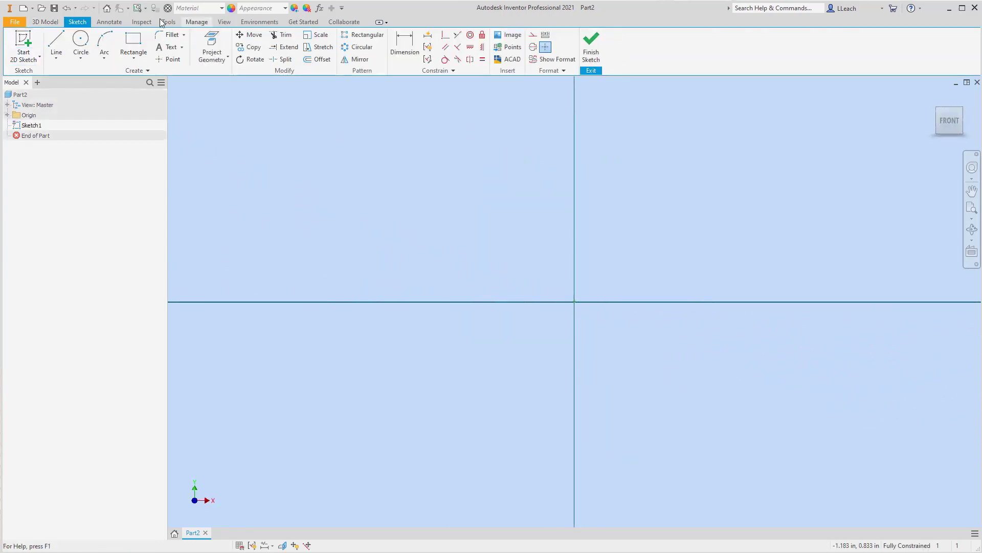
pyautogui.click(136, 62)
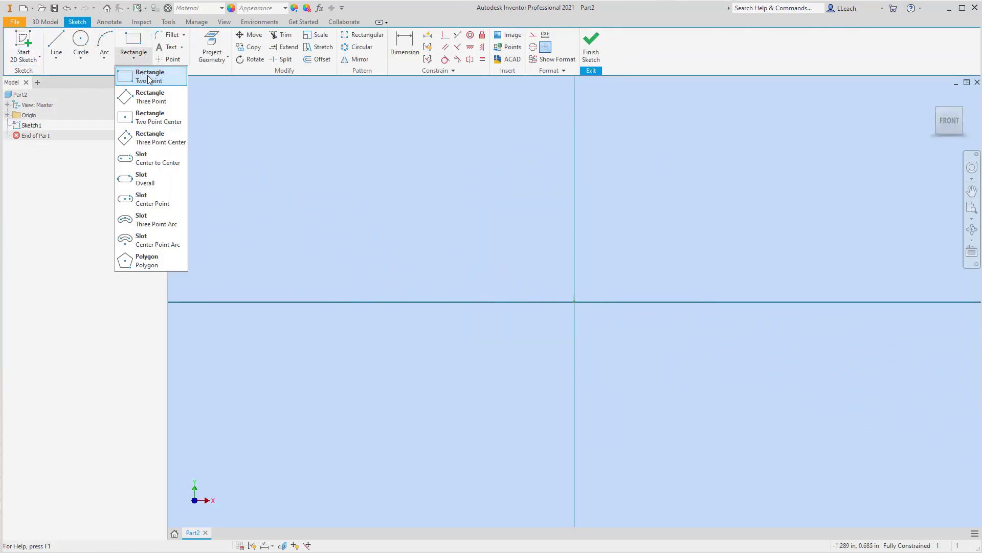
pyautogui.click(151, 126)
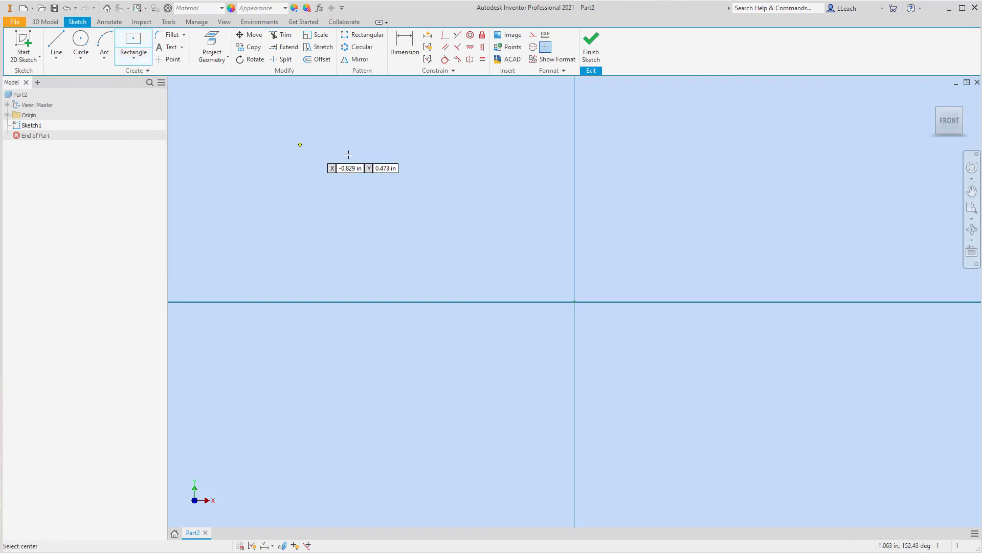
pyautogui.click(574, 302)
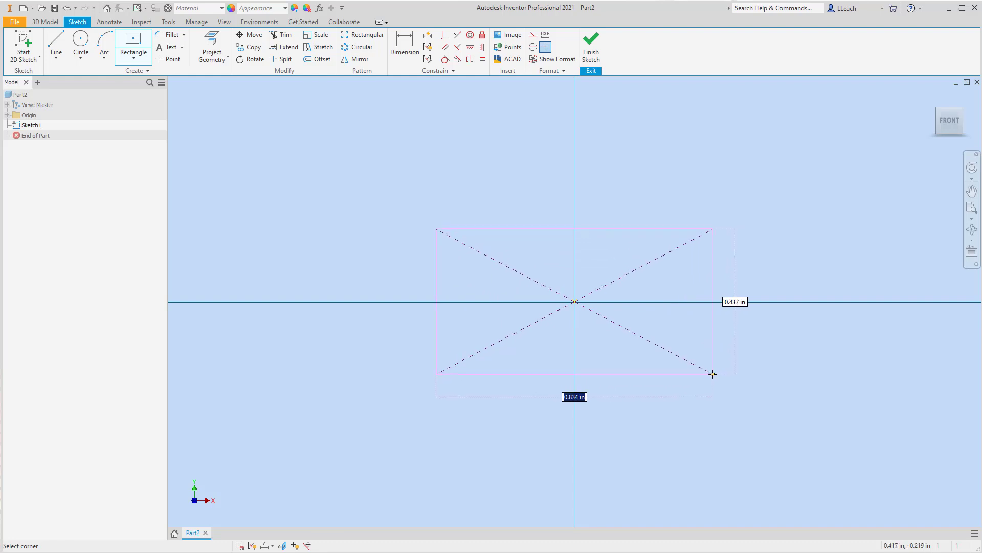
pyautogui.write('8')
pyautogui.press('Tab')
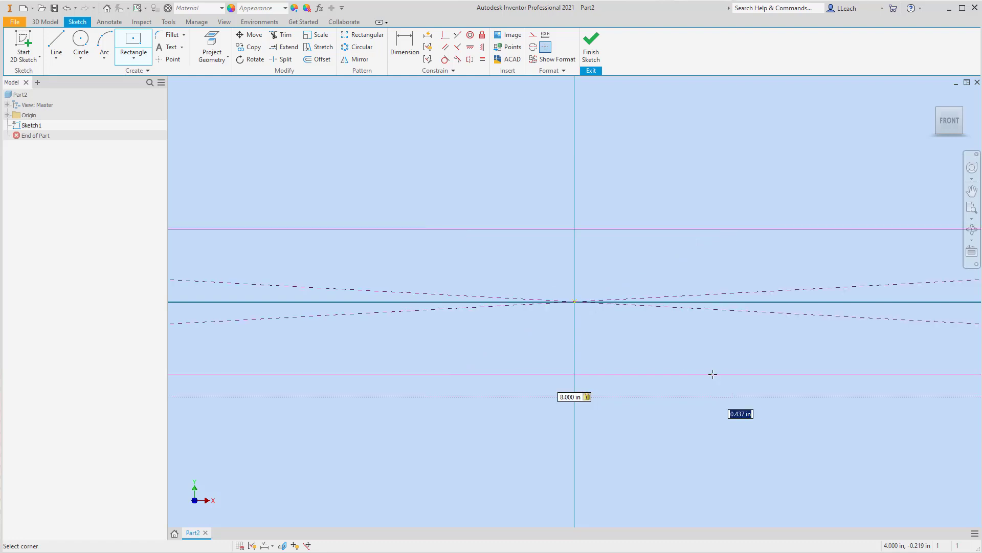
pyautogui.write('5')
pyautogui.press('Return')
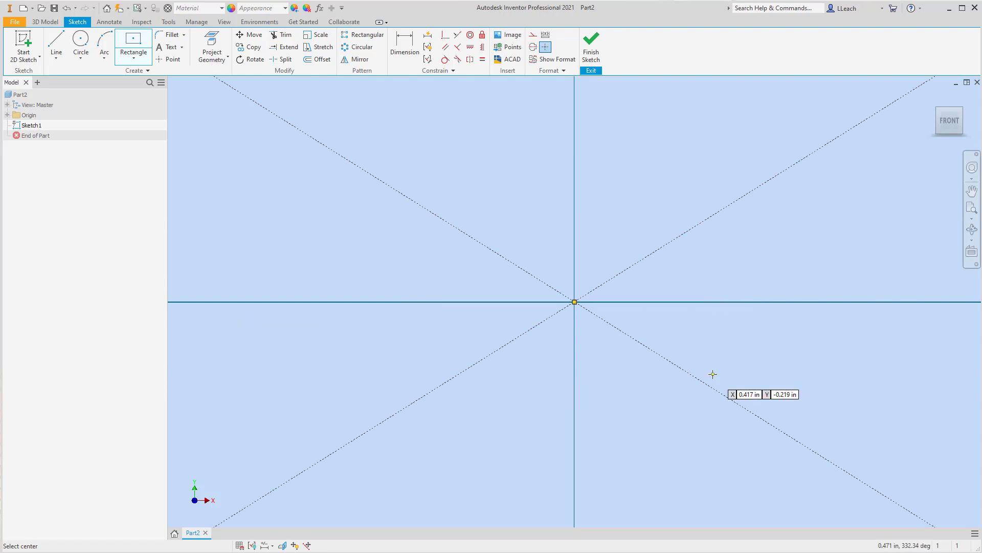
pyautogui.scroll(-8, 664, 301)
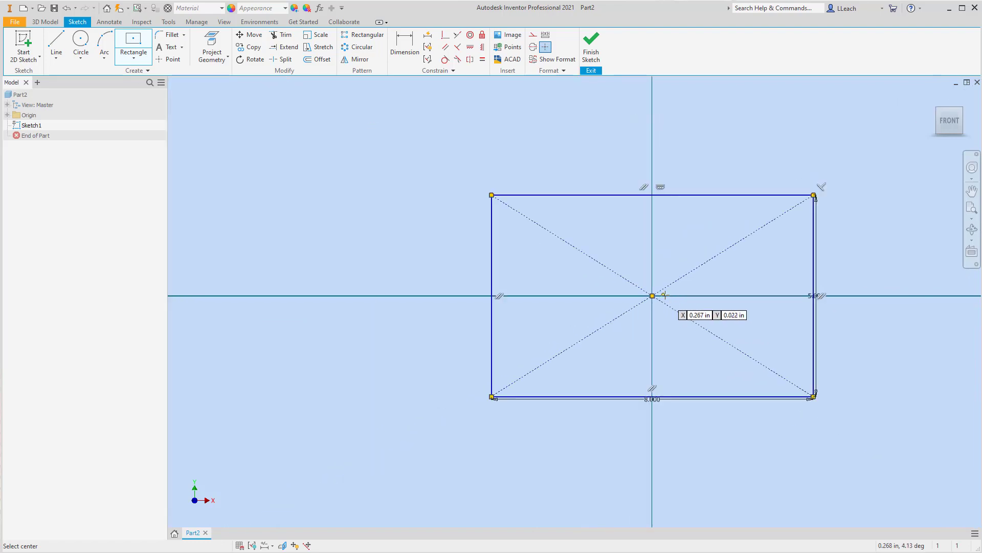
pyautogui.moveTo(658, 297); pyautogui.dragTo(610, 301, button='middle')
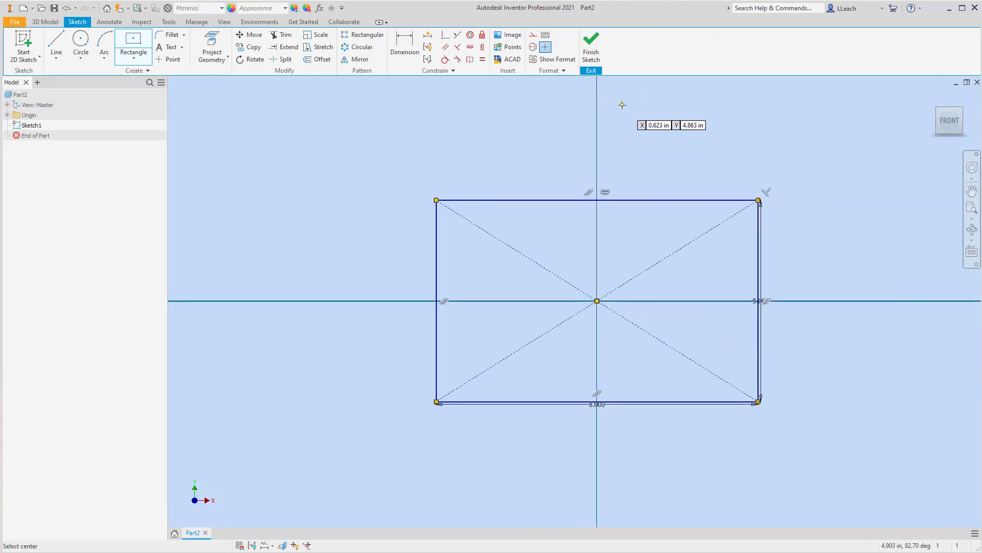
pyautogui.click(591, 48)
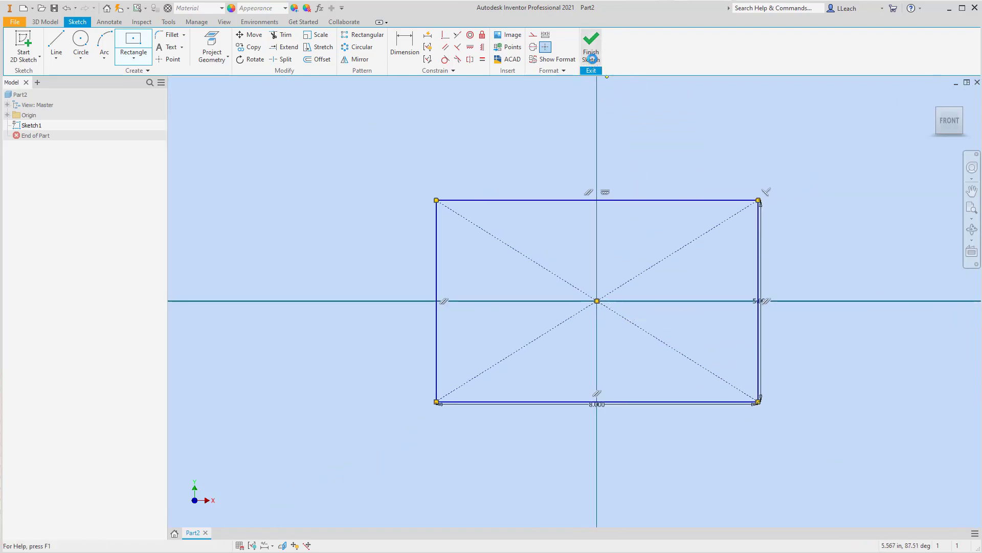
# Extrude the rectangle 4 in symmetrically about the sketch plane
pyautogui.scroll(-5, 643, 292)
pyautogui.moveTo(643, 292); pyautogui.dragTo(578, 287, button='middle')
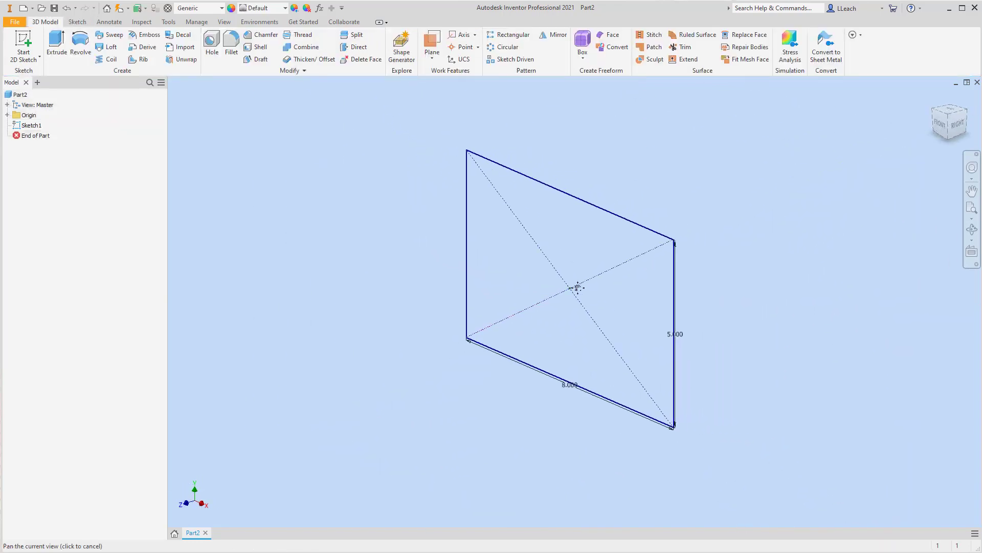
pyautogui.click(60, 48)
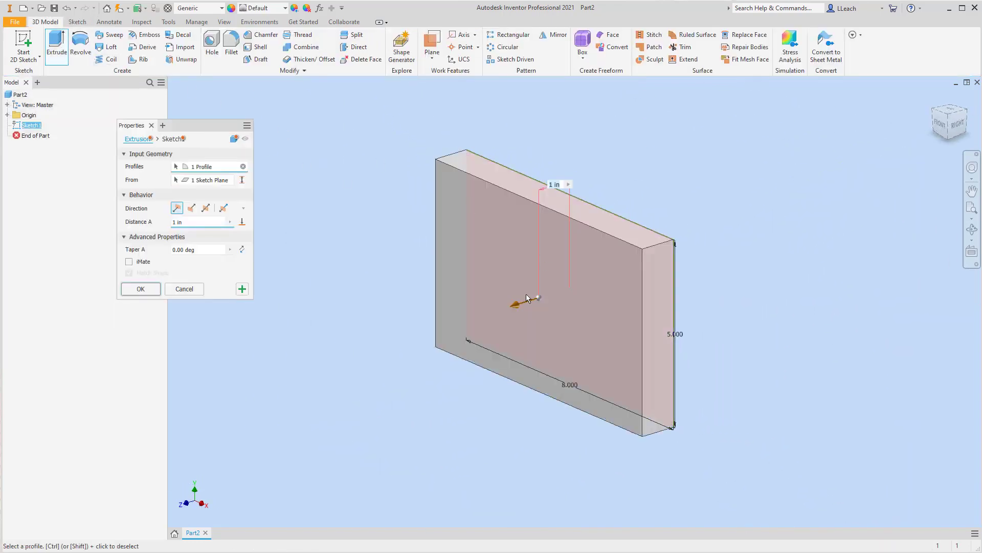
pyautogui.click(206, 209)
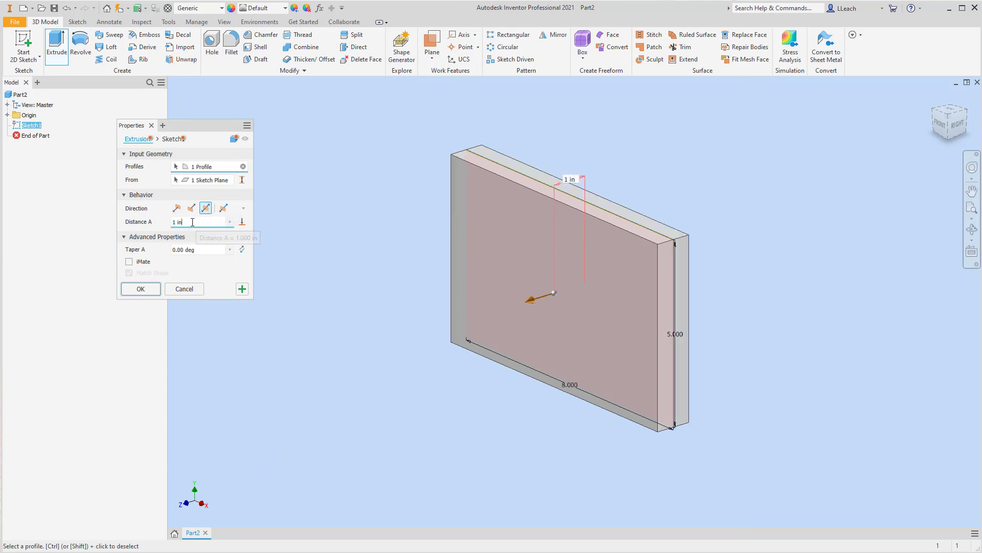
pyautogui.write('4')
pyautogui.click(141, 289)
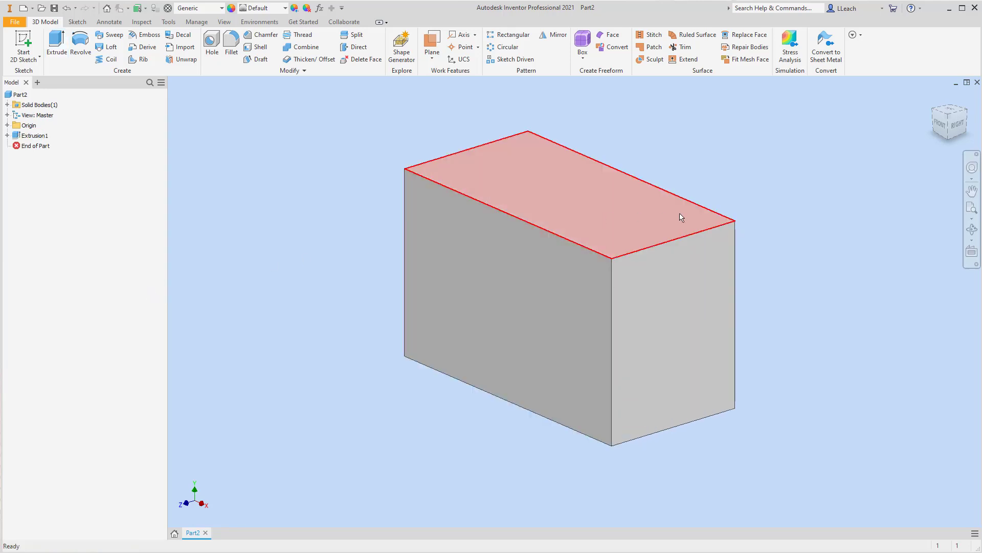
# On the block's right end face, sketch a two-point rectangle about 1.83 in wide and 1.2 in high, straddling the bottom edge
pyautogui.moveTo(715, 219); pyautogui.dragTo(720, 230, button='middle')
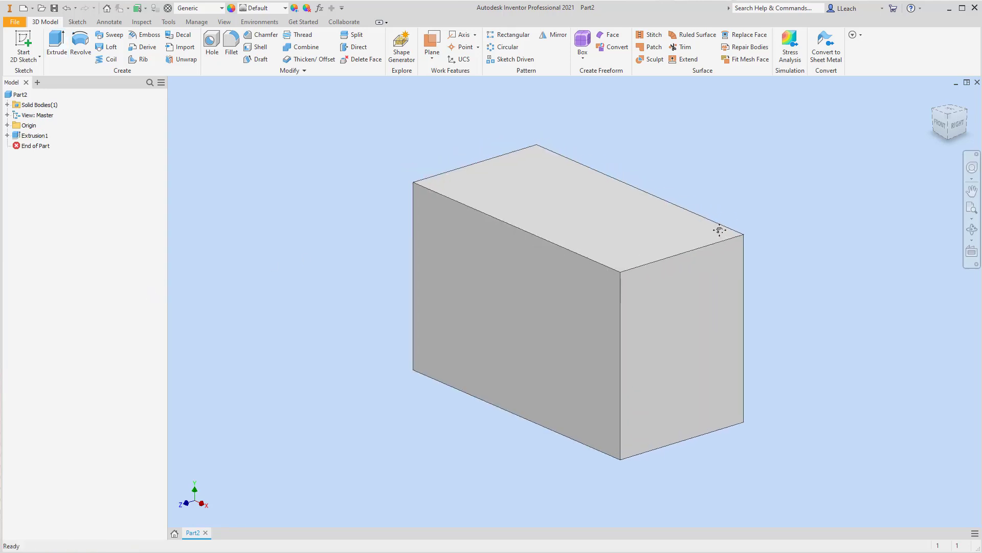
pyautogui.moveTo(720, 231)
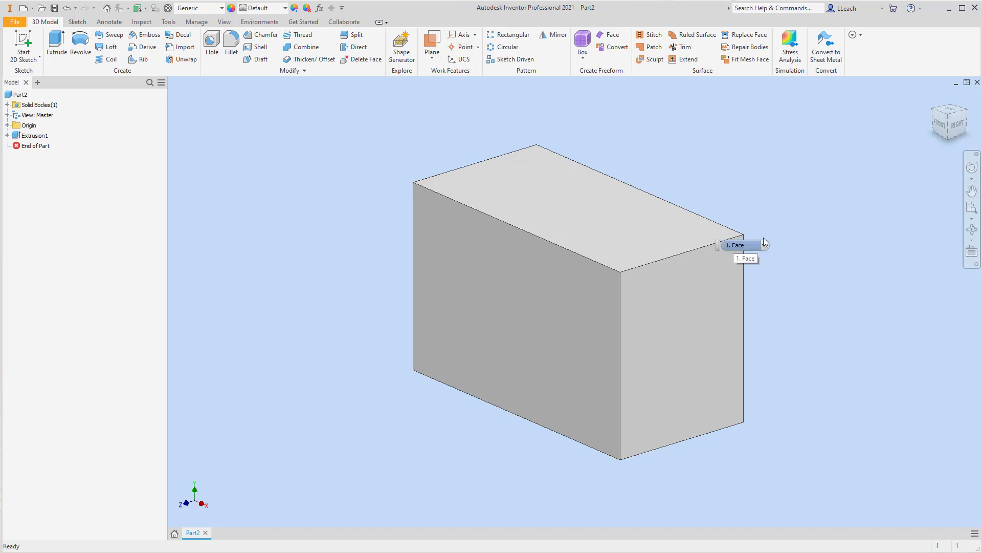
pyautogui.click(31, 58)
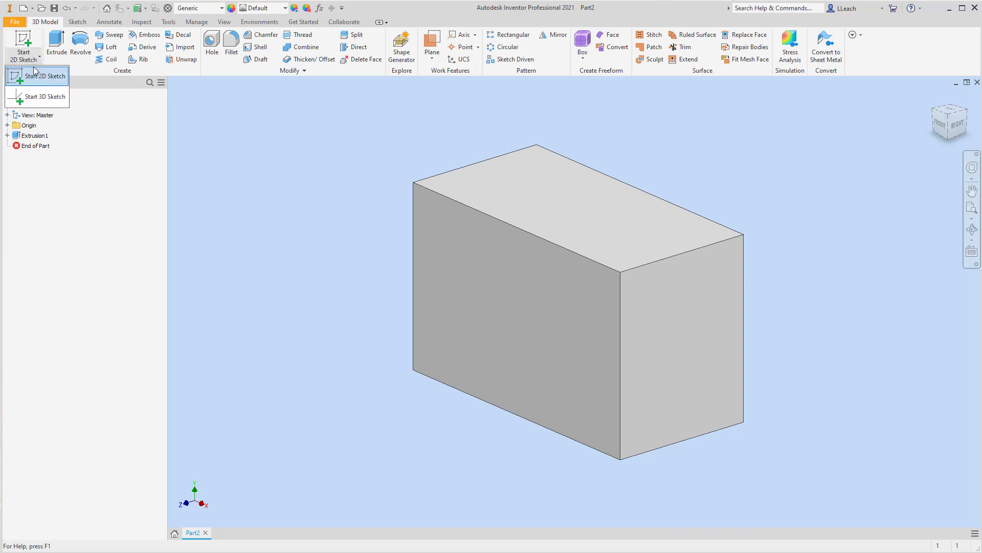
pyautogui.click(35, 76)
pyautogui.click(689, 340)
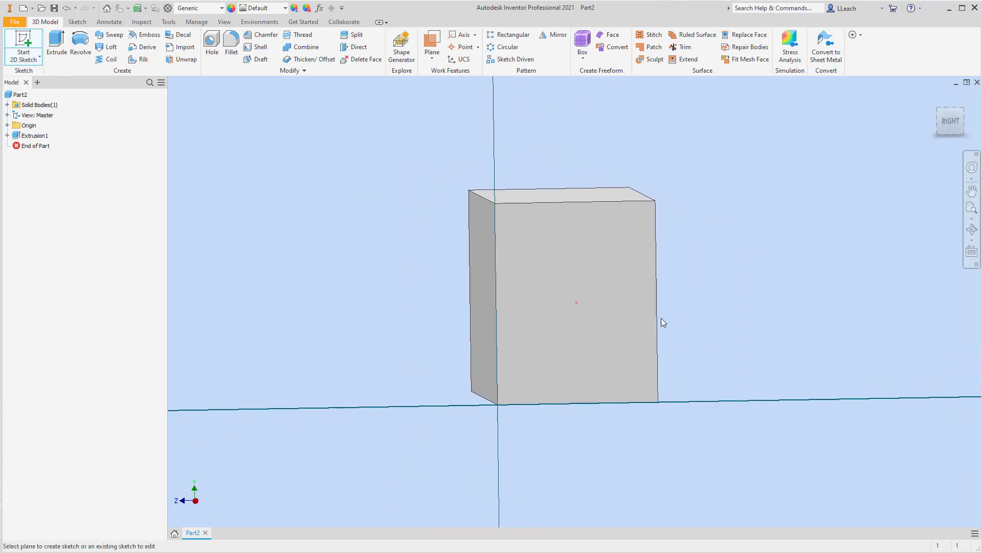
pyautogui.click(136, 62)
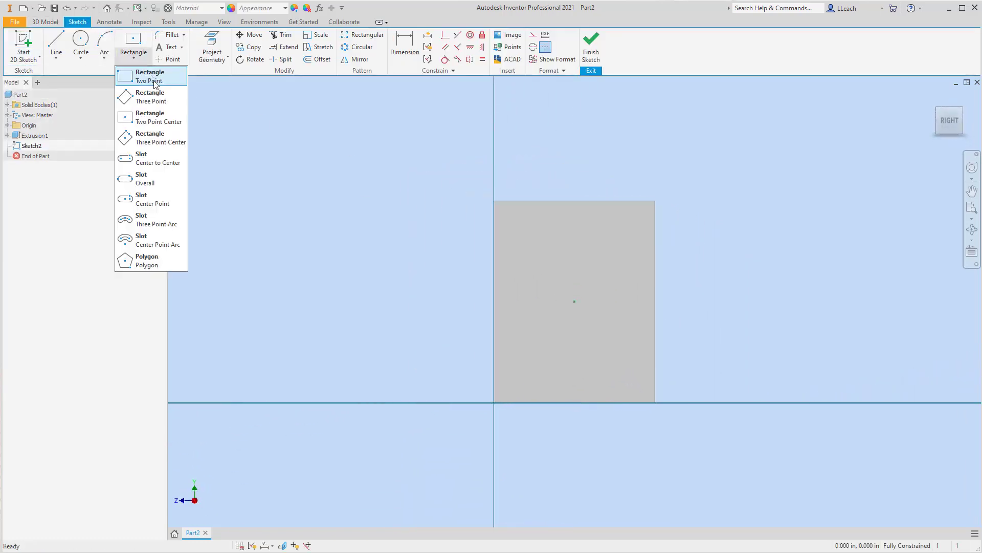
pyautogui.click(155, 81)
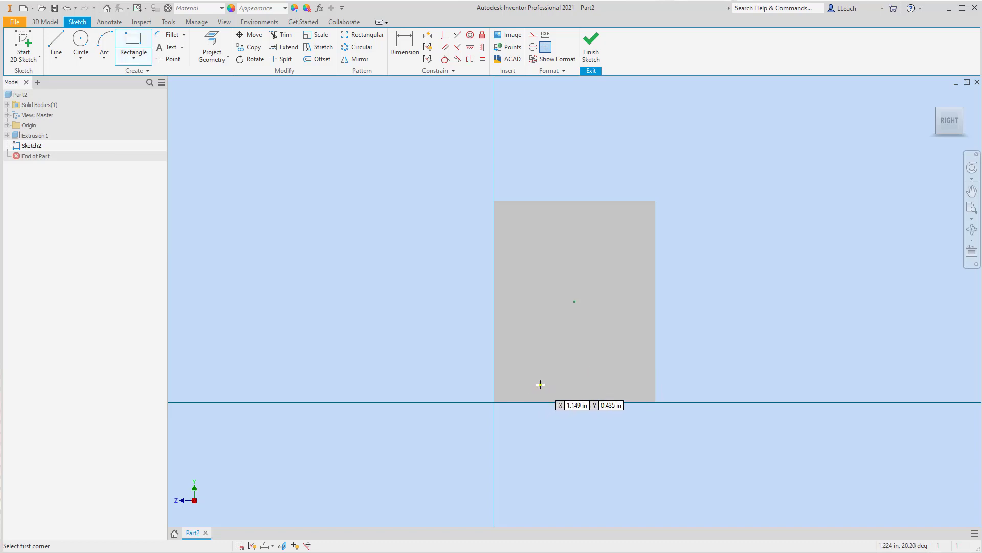
pyautogui.click(538, 381)
pyautogui.click(612, 430)
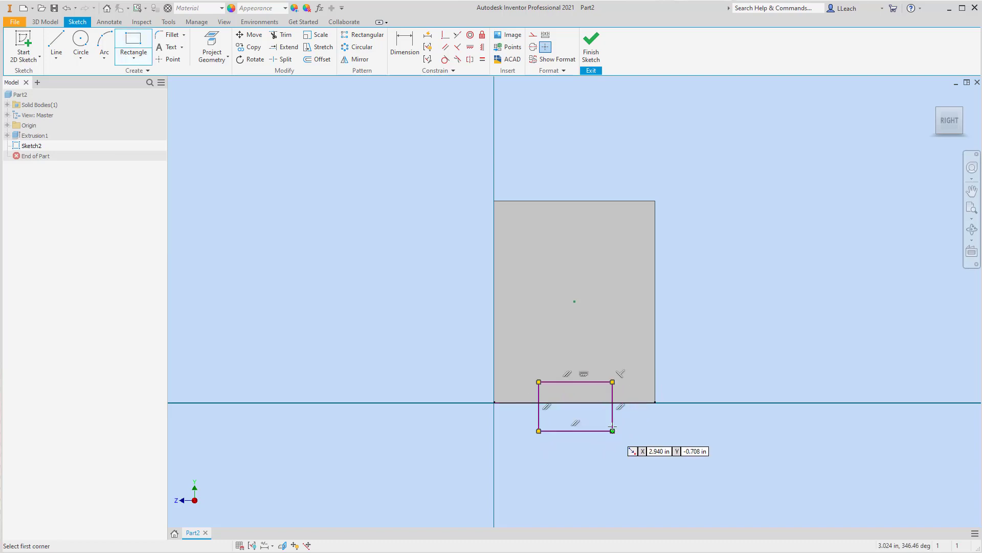
# Dimension the small rectangle's top edge 0.75 in above the block's bottom edge
pyautogui.click(404, 47)
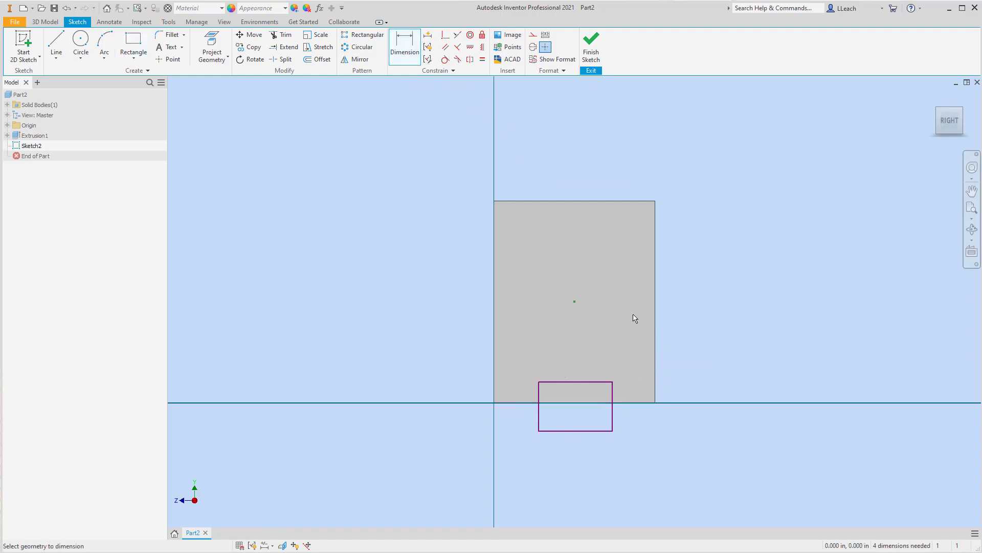
pyautogui.click(533, 403)
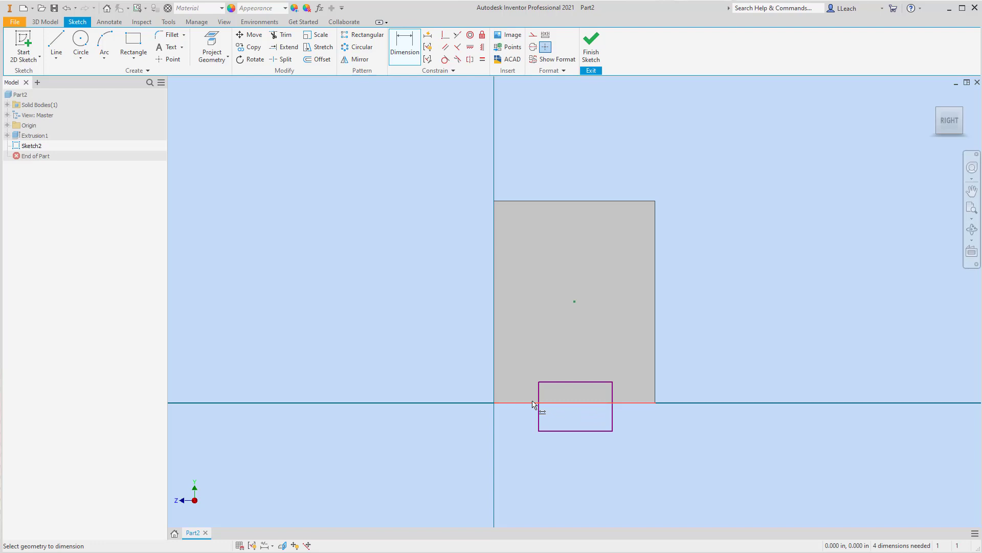
pyautogui.click(573, 383)
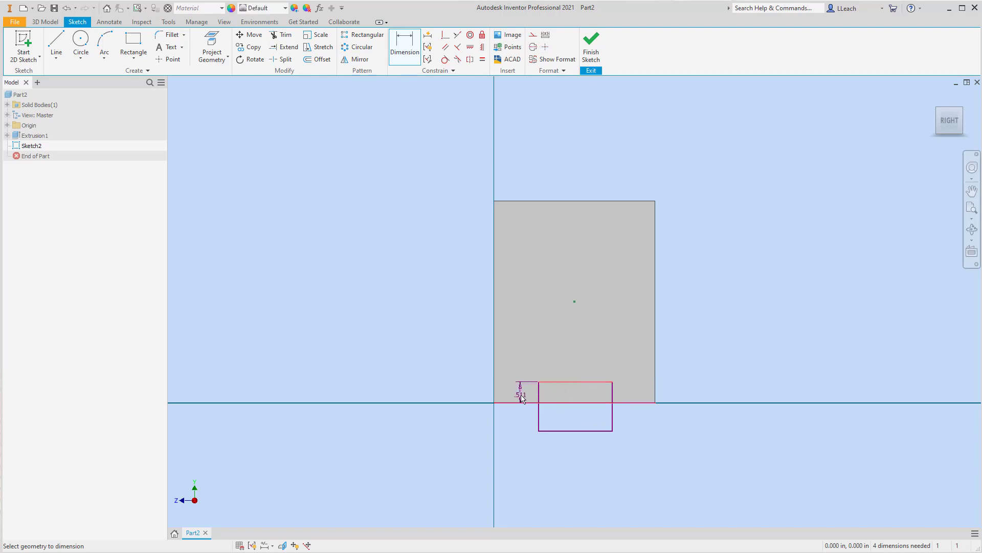
pyautogui.click(522, 398)
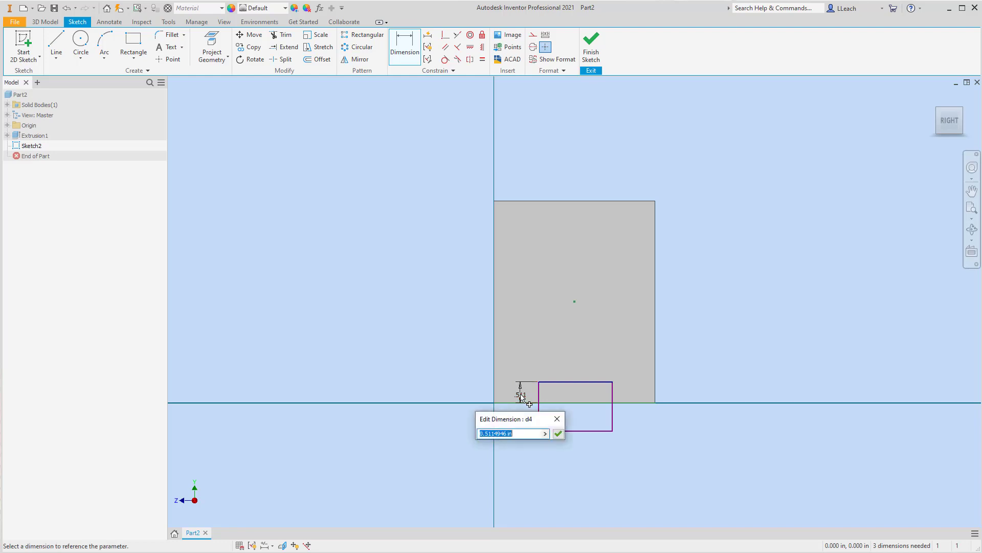
pyautogui.write('.75')
pyautogui.press('Return')
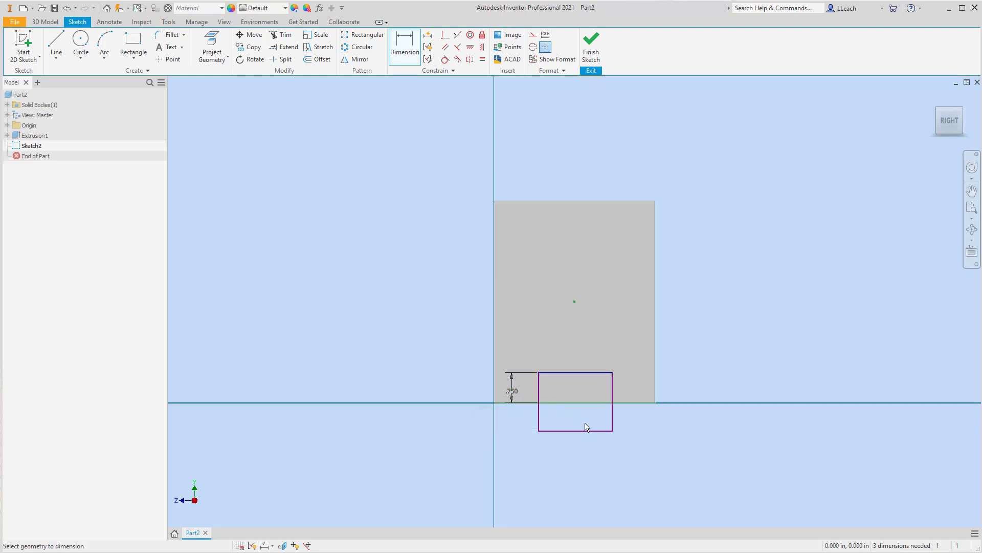
# Dimension the small rectangle's width as 1.5 in
pyautogui.click(578, 373)
pyautogui.click(577, 359)
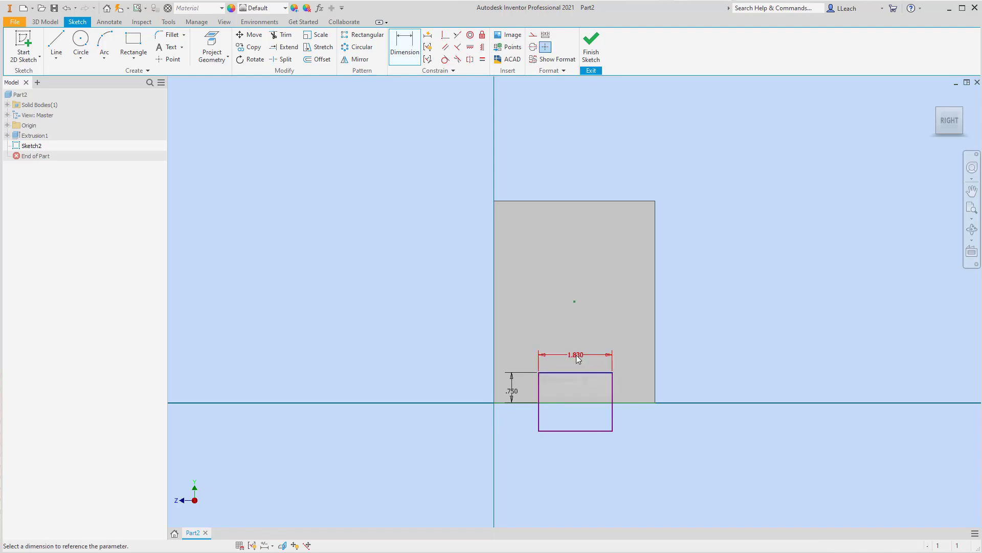
pyautogui.write('1.')
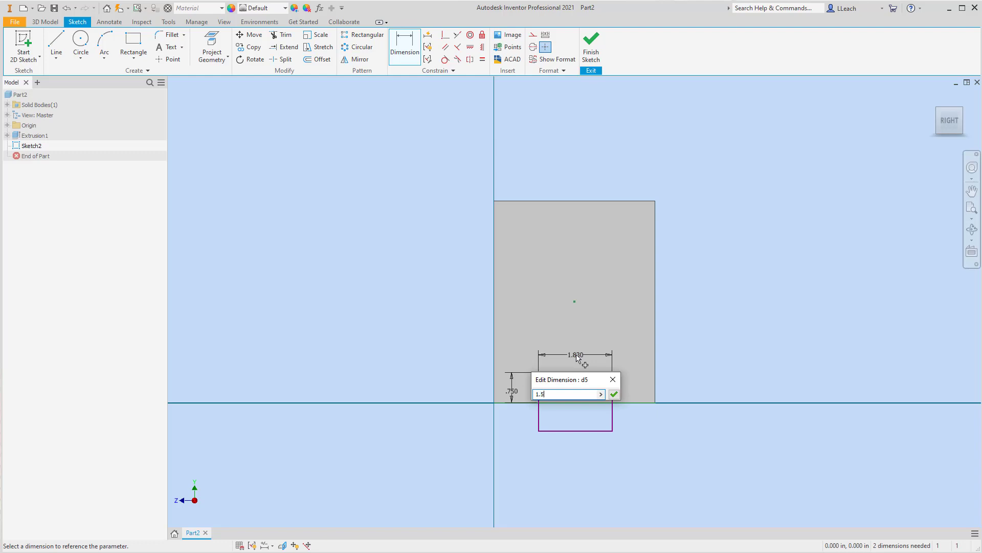
pyautogui.write('5')
pyautogui.press('Return')
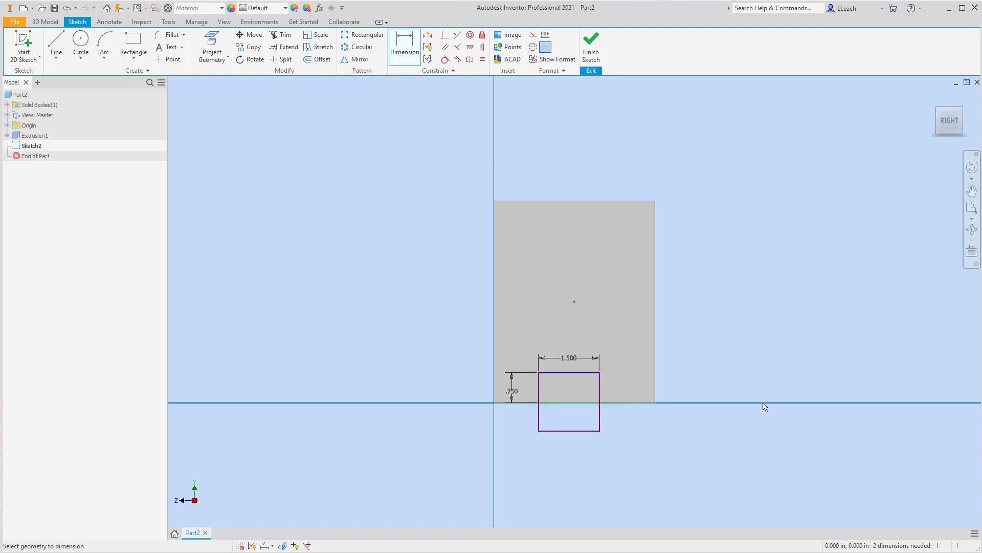
# Dimension the small rectangle's right side 1.25 in from the right edge of the end face
pyautogui.click(656, 384)
pyautogui.click(600, 391)
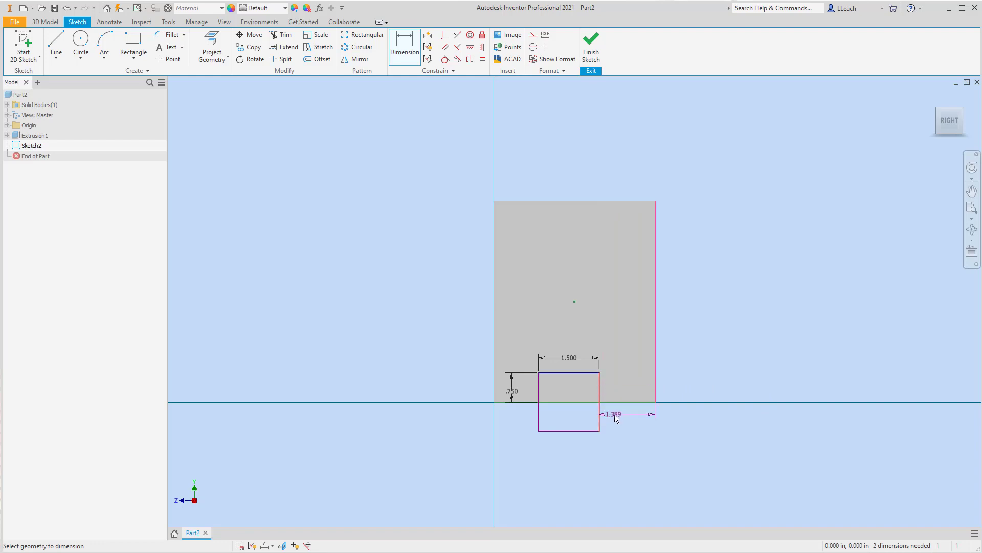
pyautogui.click(619, 416)
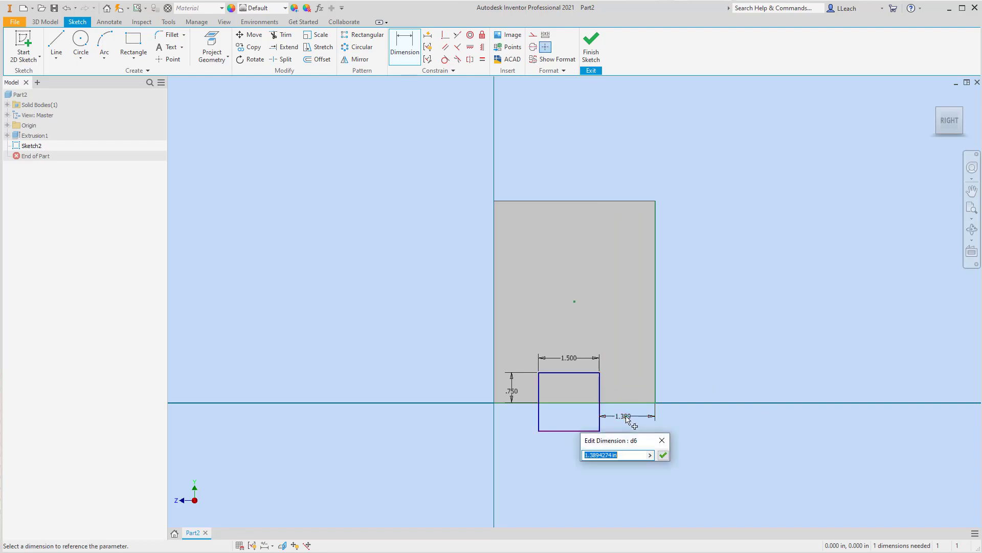
pyautogui.write('1.25')
pyautogui.press('Return')
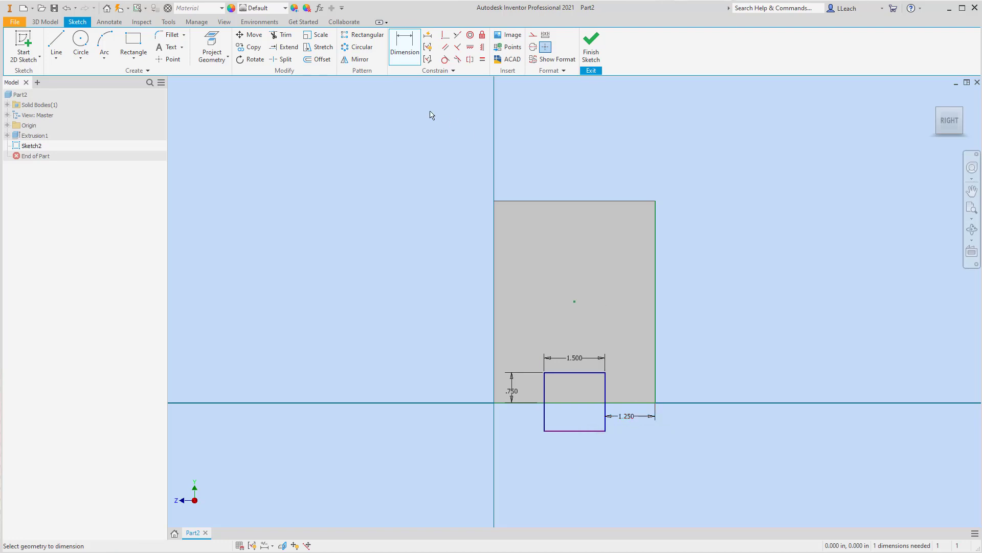
# Set the distance between the small rectangle's bottom edge and the block's bottom edge to 0, and finish the sketch
pyautogui.click(575, 403)
pyautogui.click(573, 431)
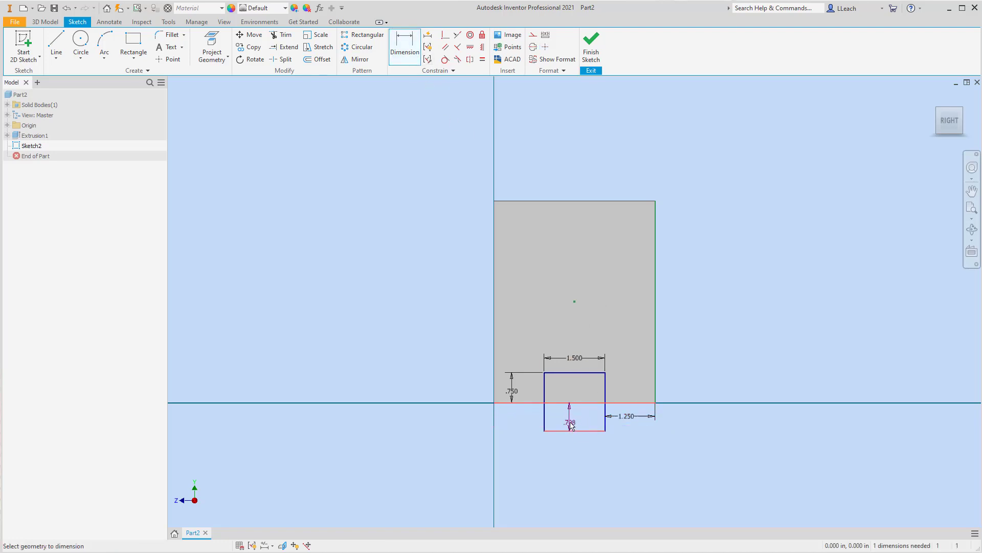
pyautogui.click(537, 421)
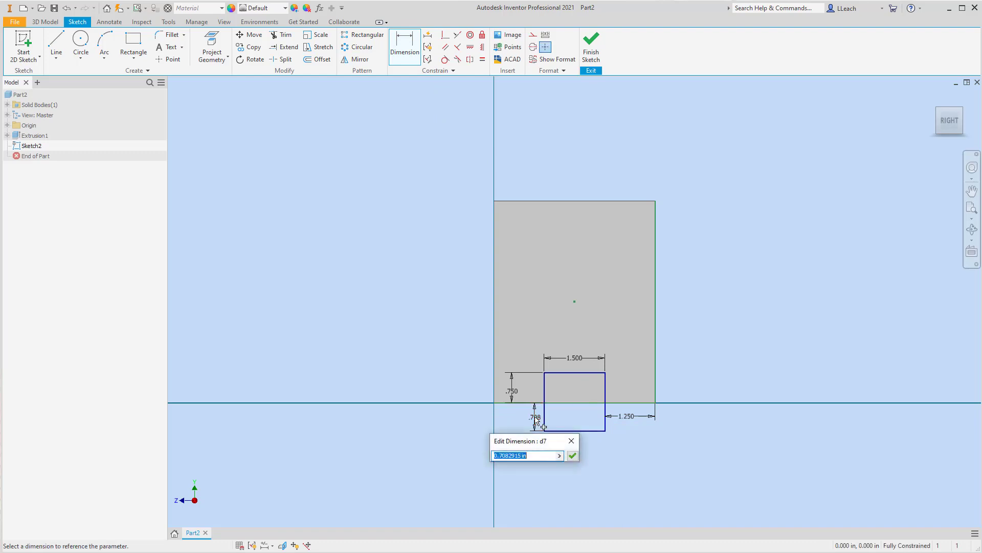
pyautogui.write('0')
pyautogui.press('Return')
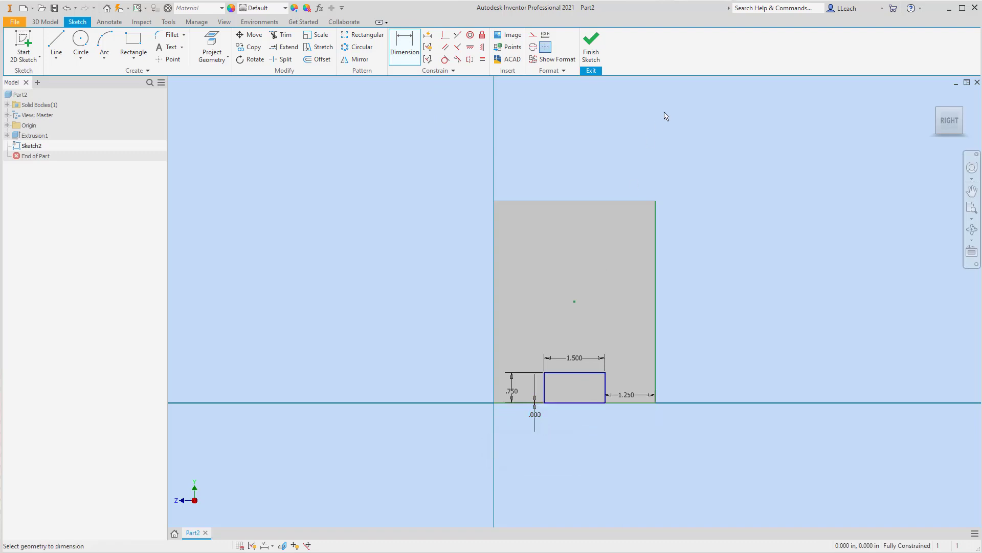
pyautogui.click(592, 46)
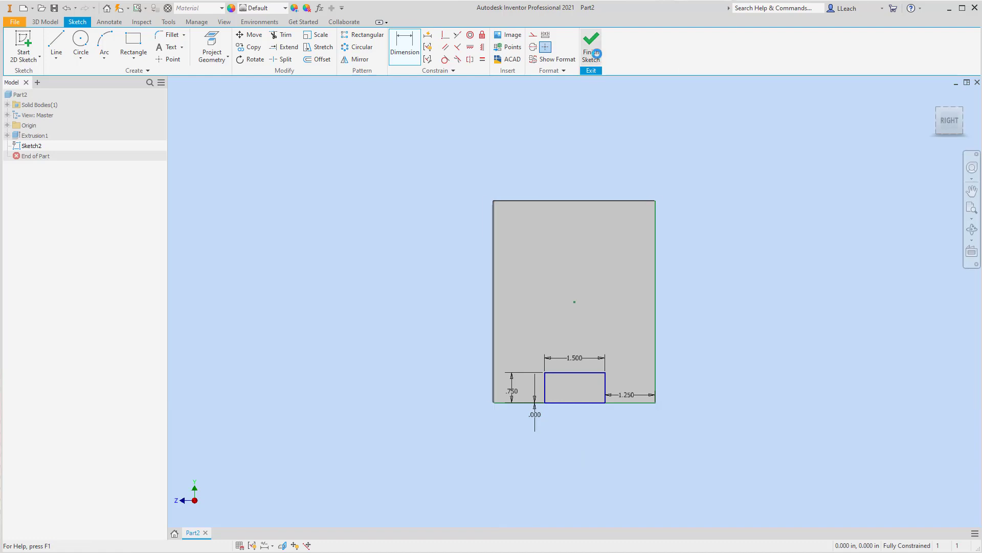
# Cut the small rectangular profile on the end face through the entire block with Extrude set to Through All
pyautogui.click(60, 51)
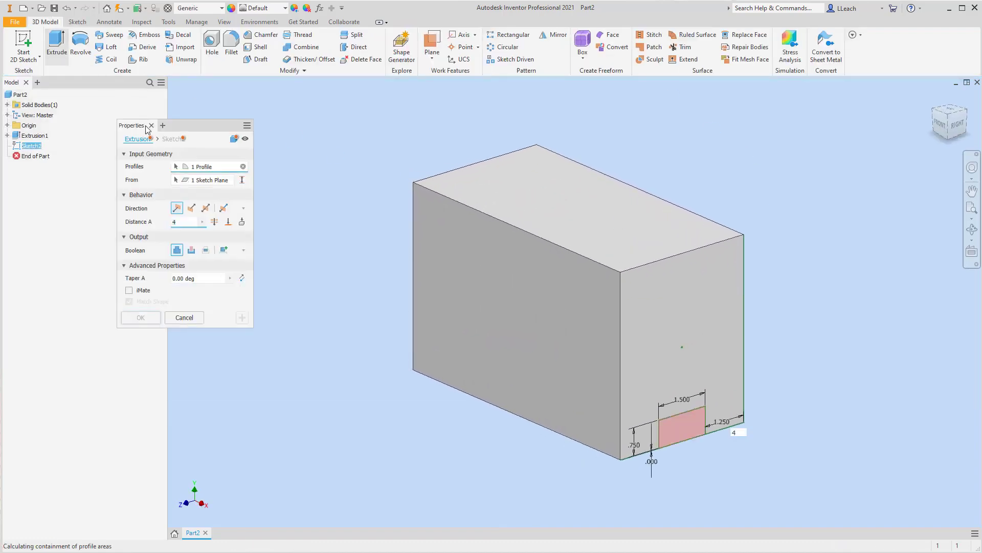
pyautogui.click(192, 250)
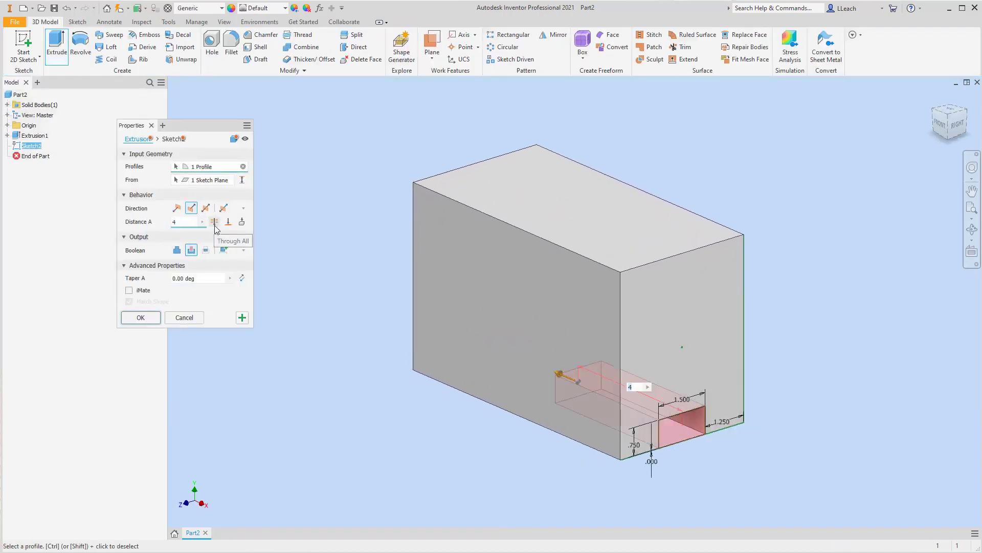
pyautogui.click(214, 222)
pyautogui.click(140, 318)
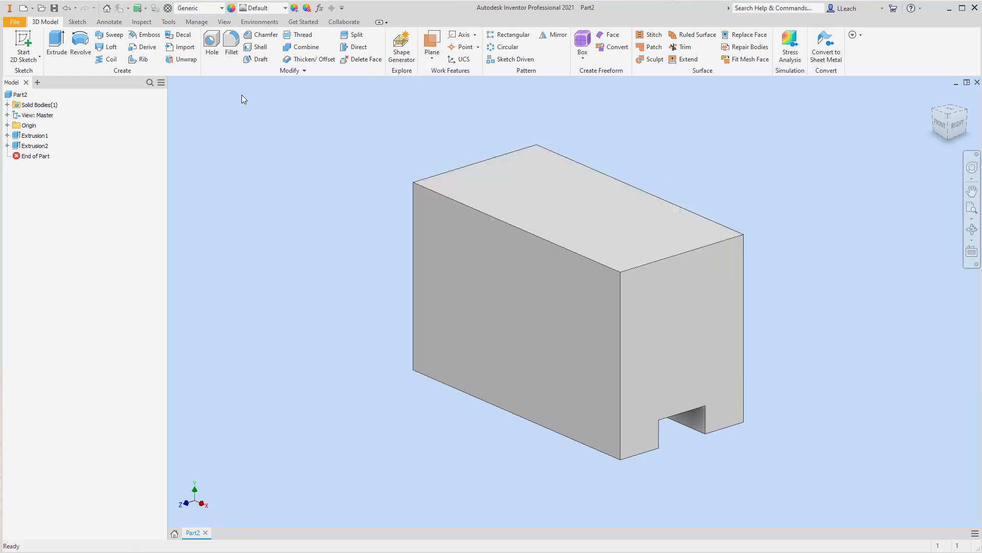
# Place a simple through-all hole on the block's top face and set its diameter to 1.75 in
pyautogui.click(212, 46)
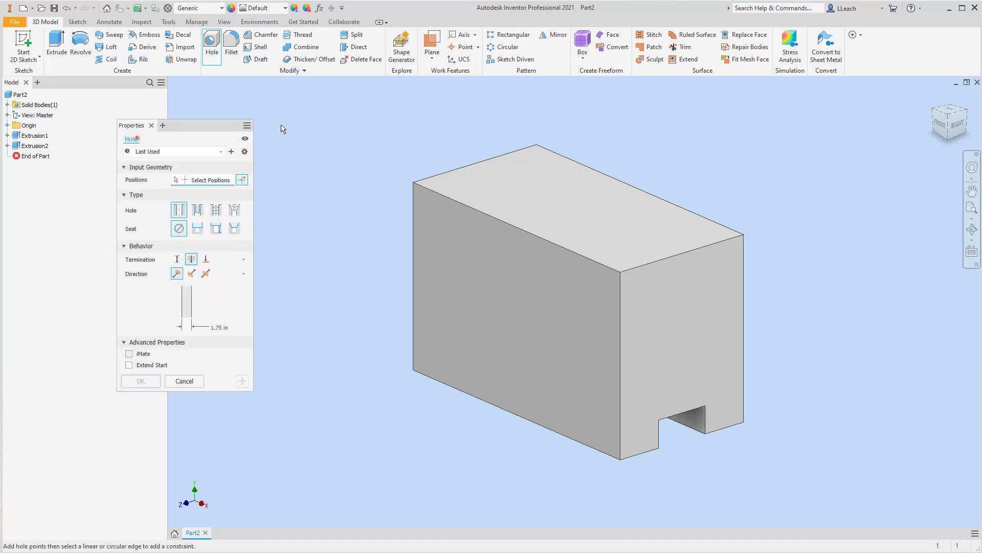
pyautogui.click(529, 184)
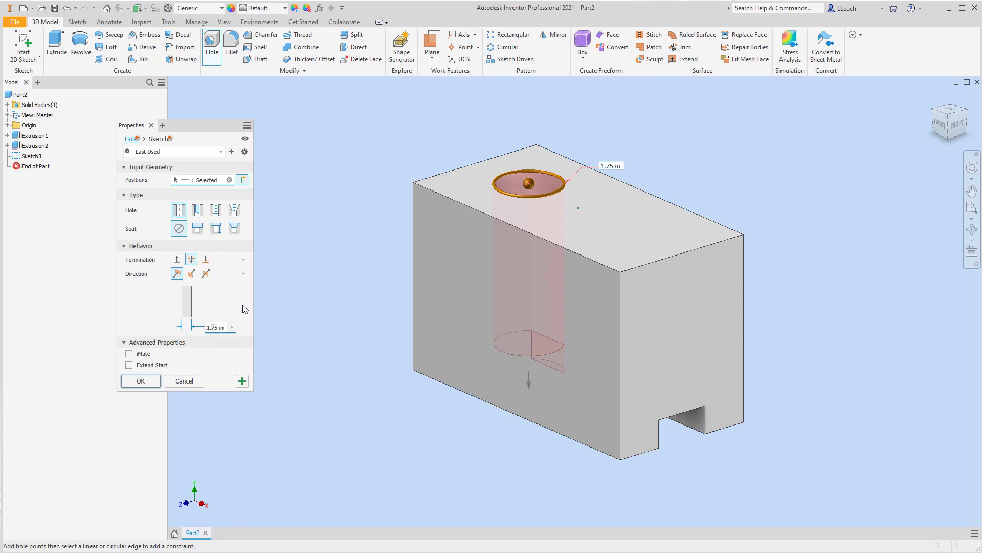
pyautogui.write('2')
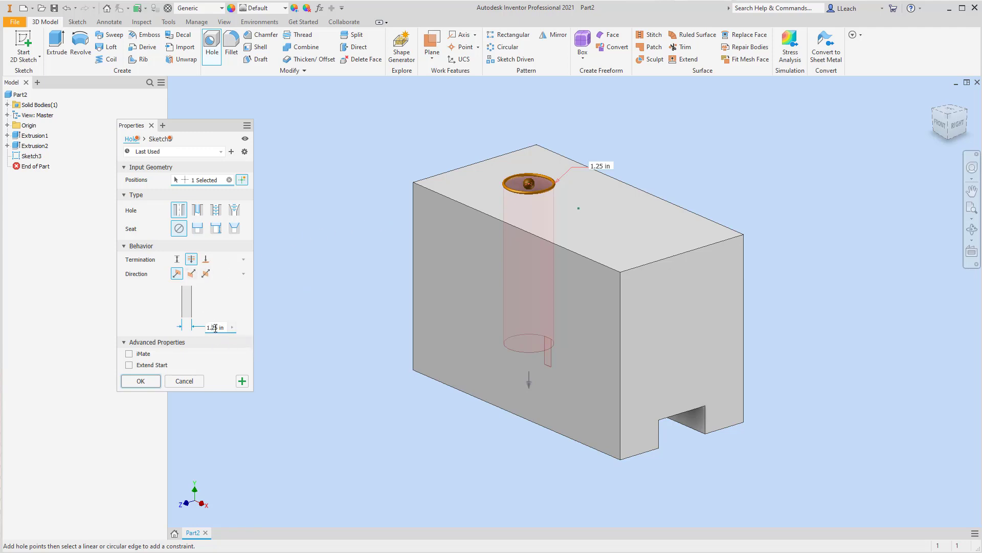
pyautogui.press('BackSpace')
pyautogui.write('7')
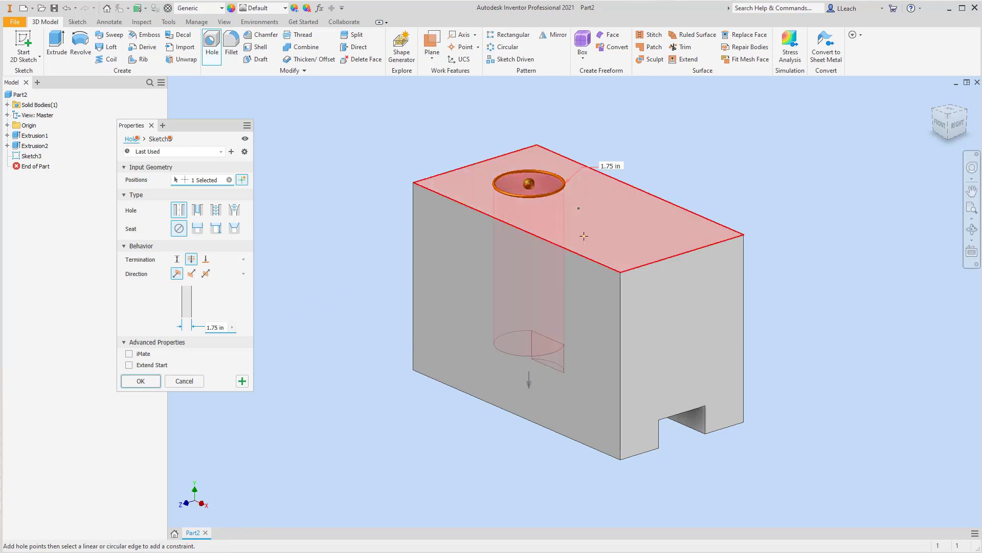
# Locate the hole's center 2 in from the rear long edge and 2 in from the nearest end edge, and create the hole
pyautogui.click(582, 167)
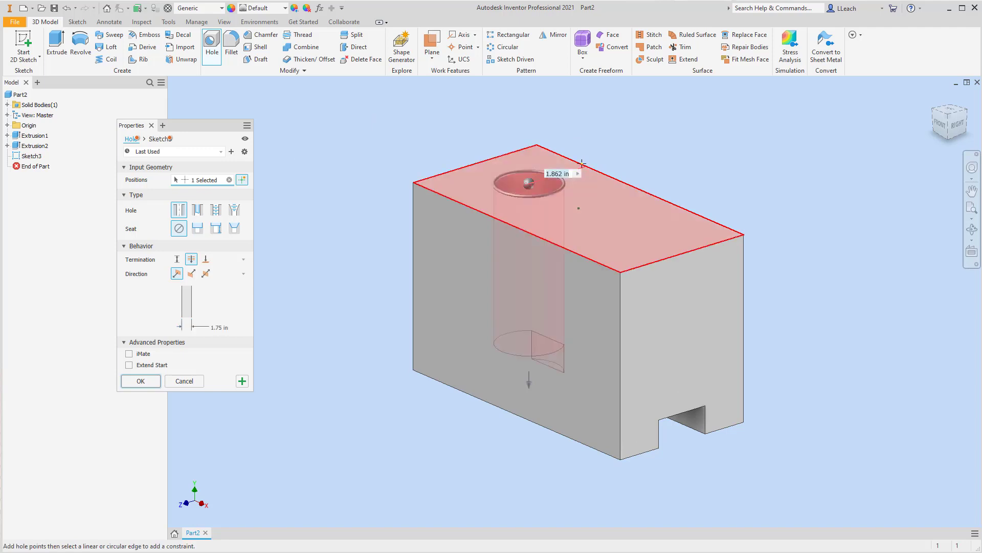
pyautogui.write('2')
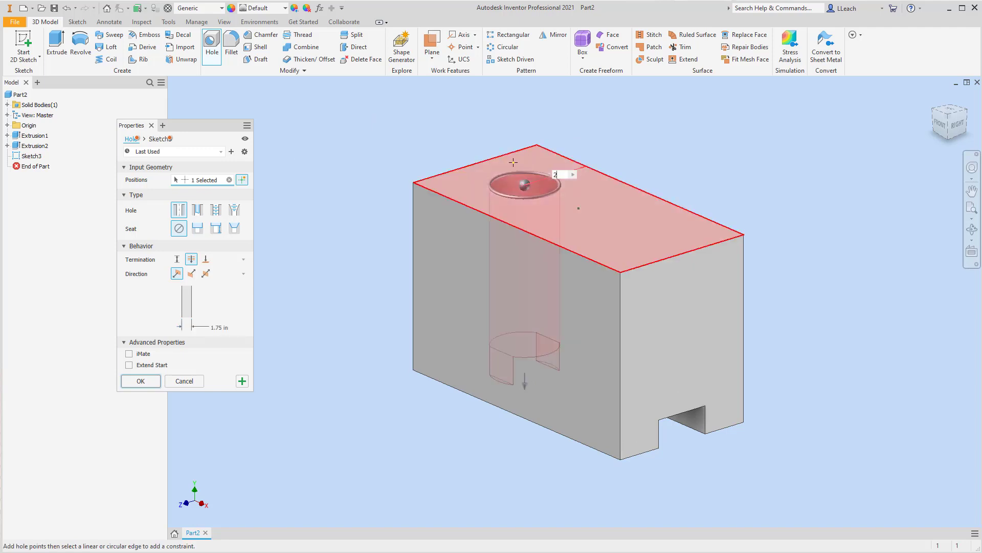
pyautogui.press('Return')
pyautogui.click(499, 156)
pyautogui.write('2')
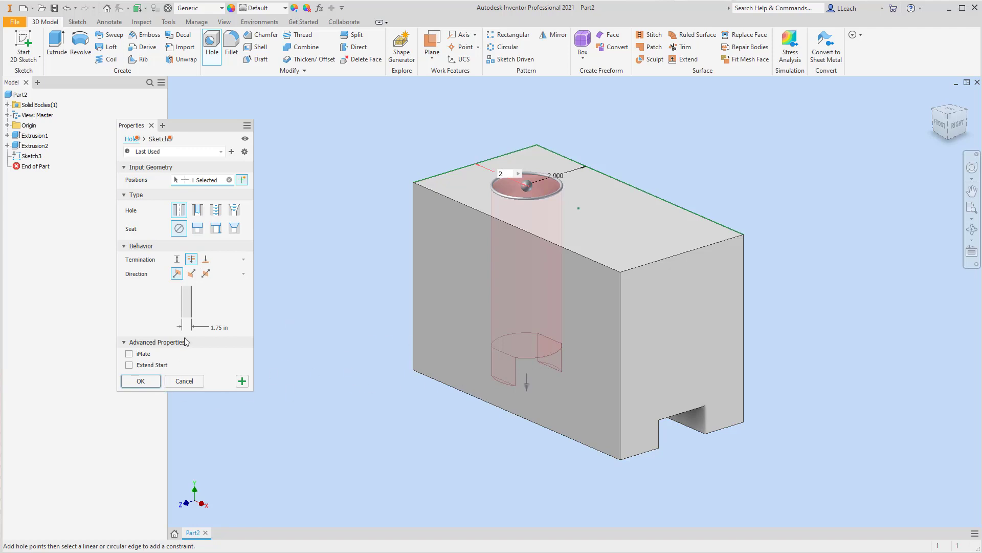
pyautogui.click(151, 382)
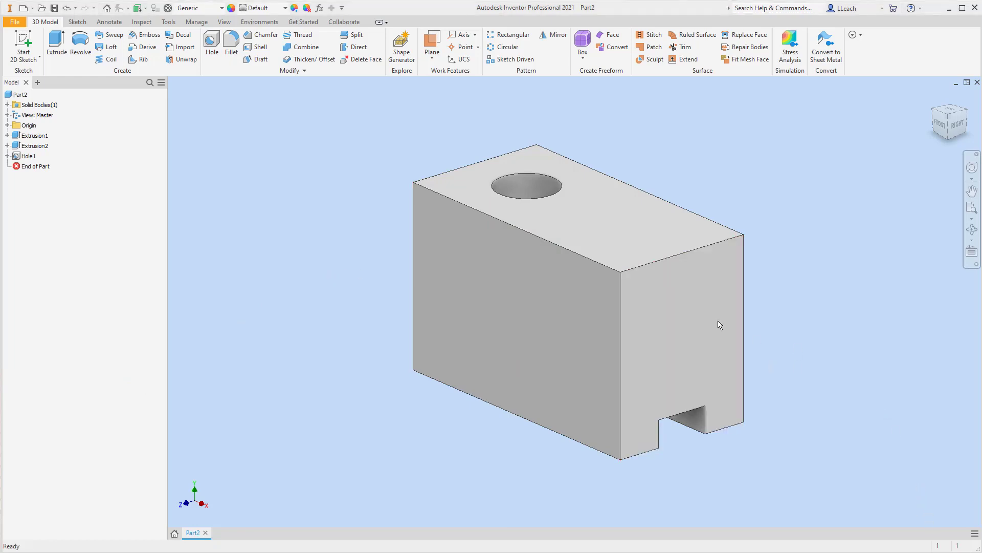
# Sketch a two-point rectangle about 2 by 2.3 in on the top face, at the rear corner of the end opposite the hole
pyautogui.click(31, 58)
pyautogui.click(38, 75)
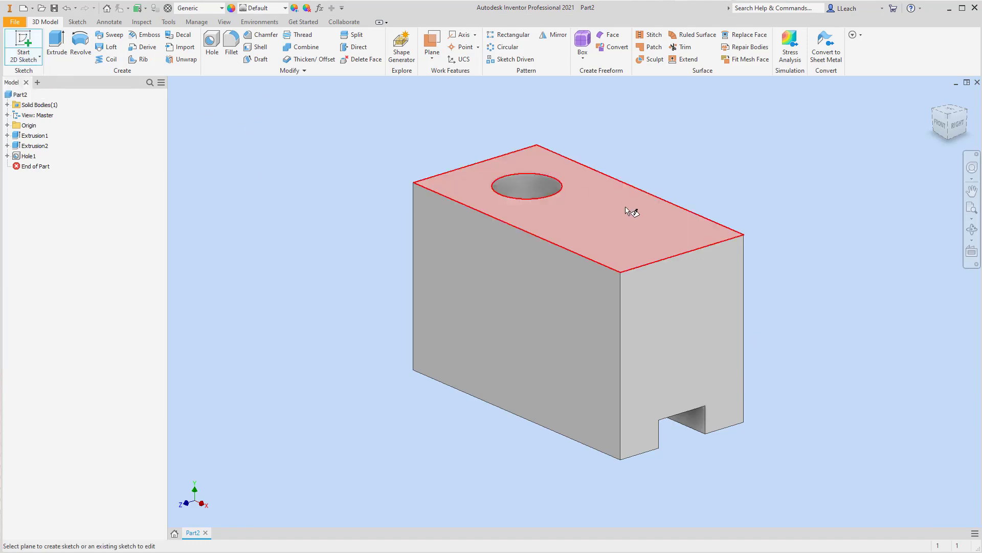
pyautogui.click(638, 223)
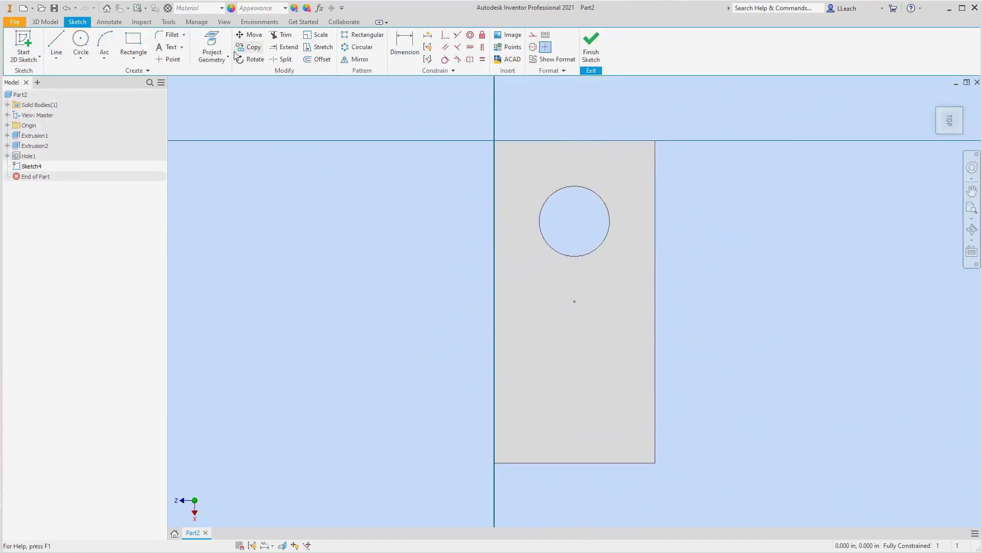
pyautogui.click(134, 62)
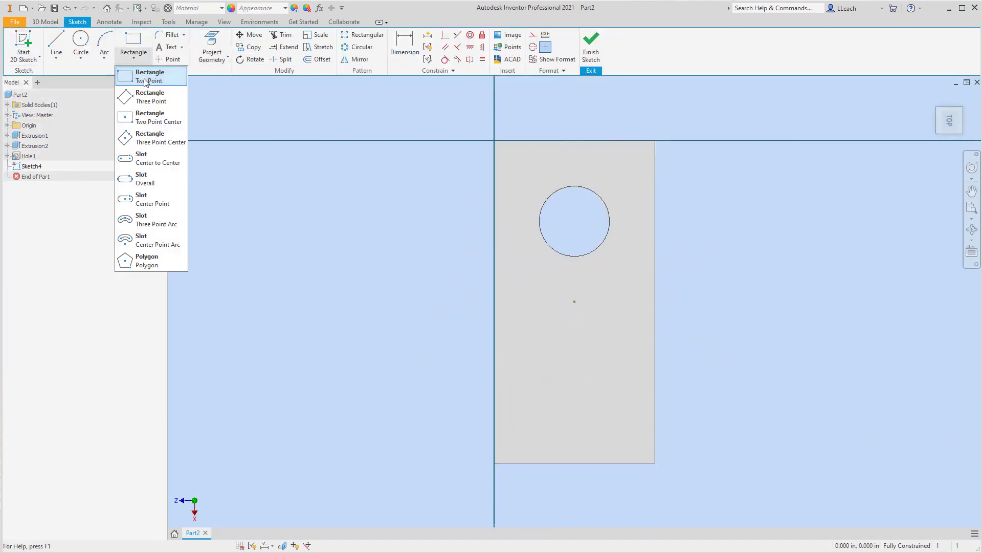
pyautogui.click(144, 82)
pyautogui.click(655, 462)
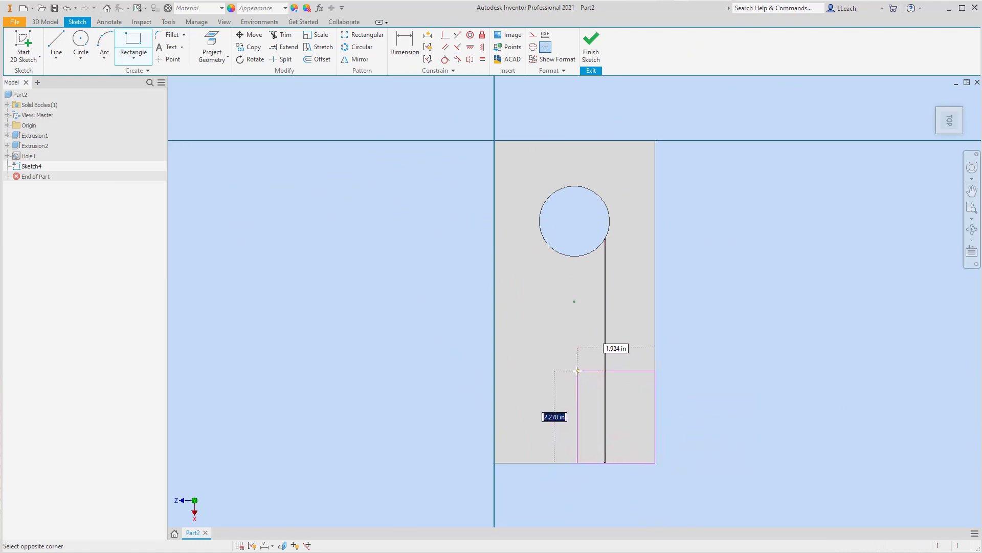
pyautogui.click(575, 369)
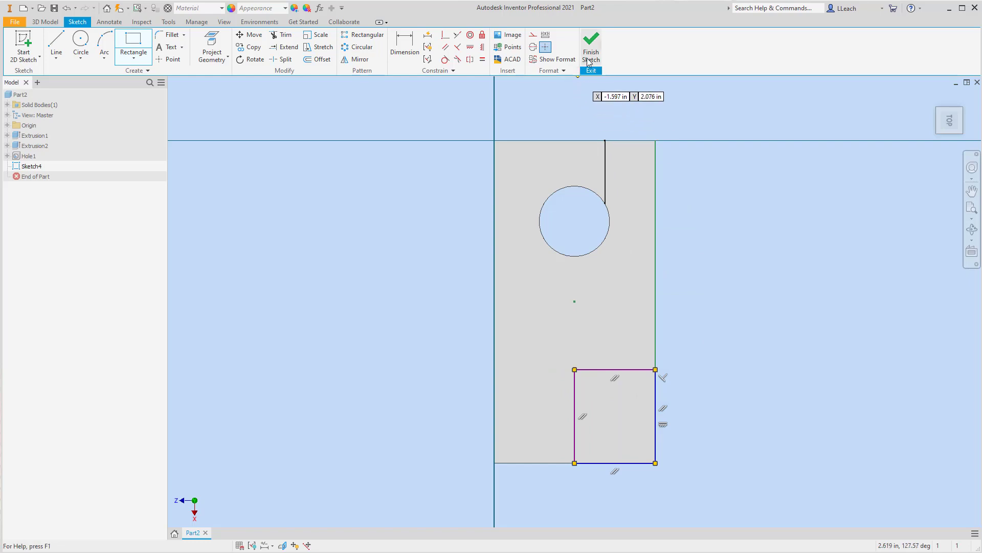
# Dimension the corner rectangle's width across the top face as 2 in
pyautogui.click(411, 49)
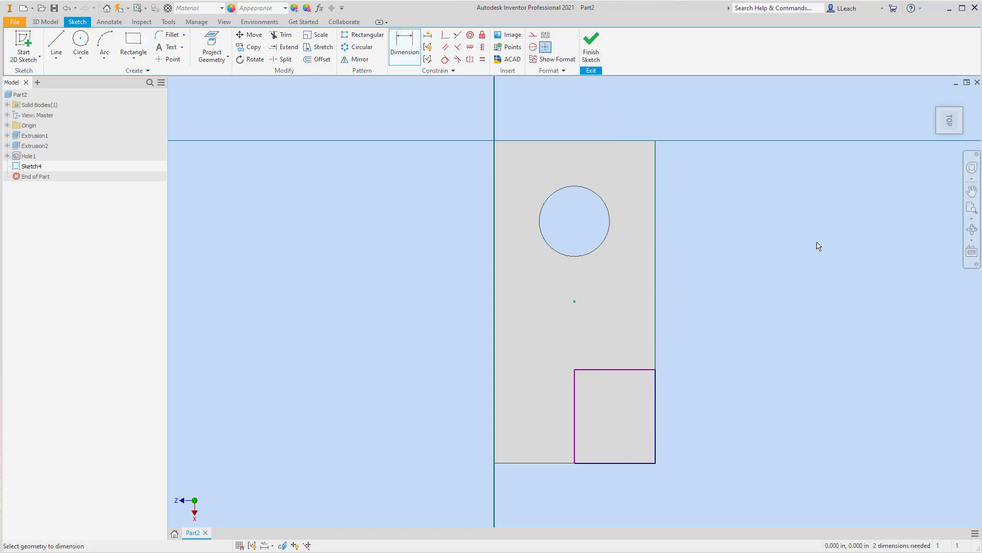
pyautogui.click(656, 397)
pyautogui.click(575, 392)
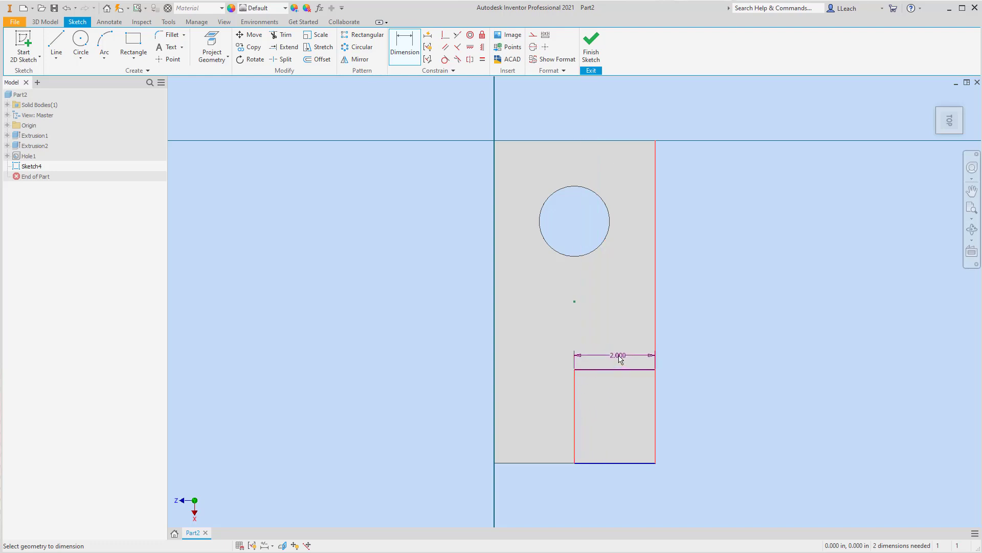
pyautogui.click(618, 360)
pyautogui.click(617, 355)
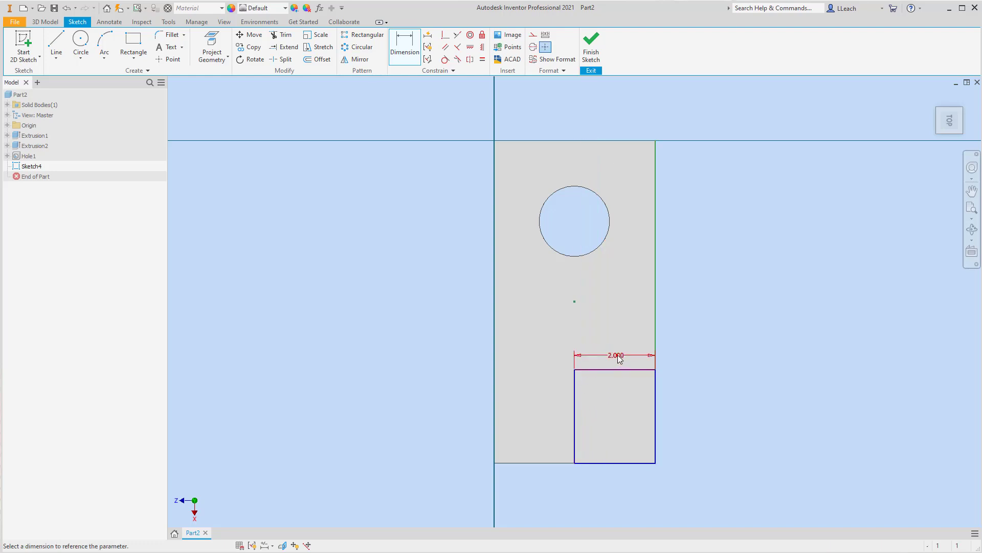
pyautogui.write('2')
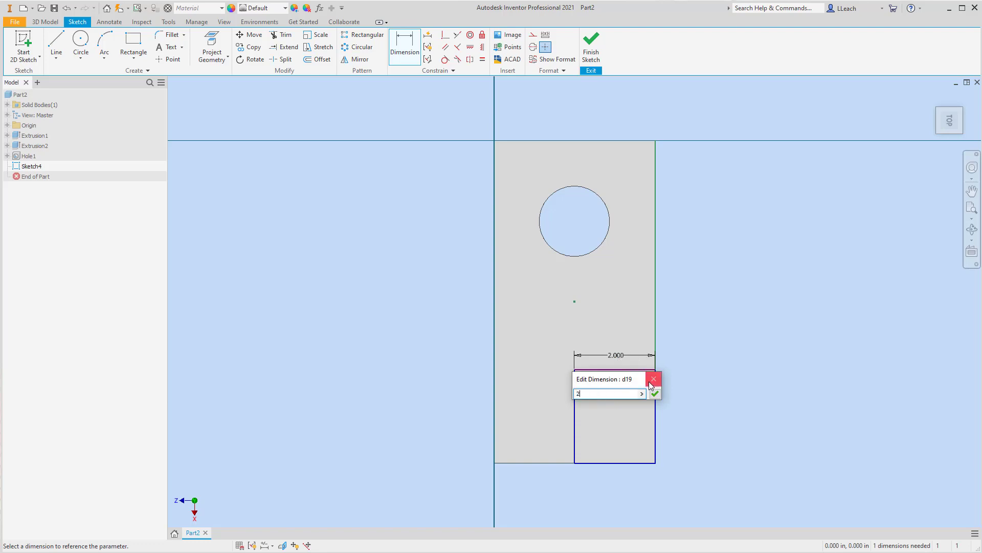
pyautogui.click(655, 394)
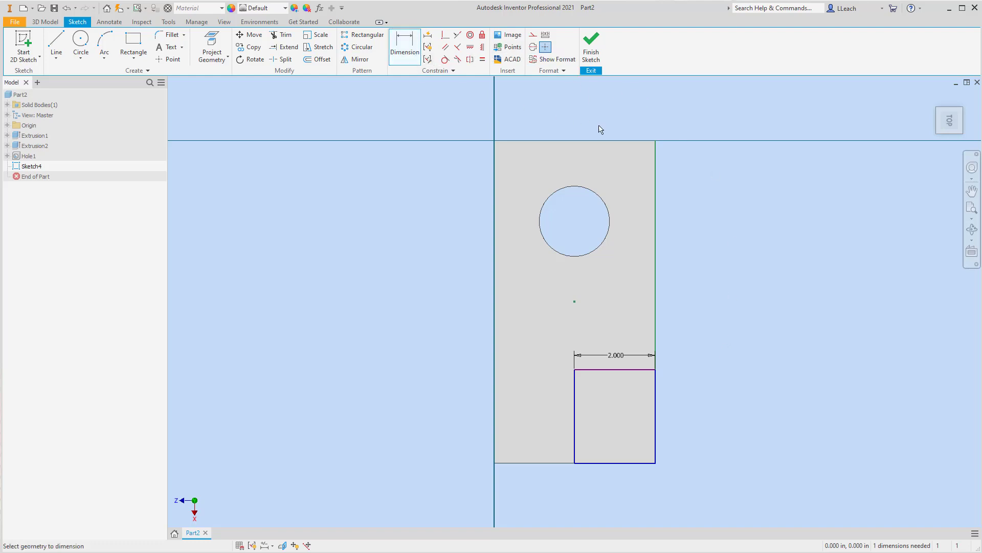
# Dimension the rectangle's inner edge 5.5 in from the block's end edge near the hole, and finish the sketch
pyautogui.click(614, 143)
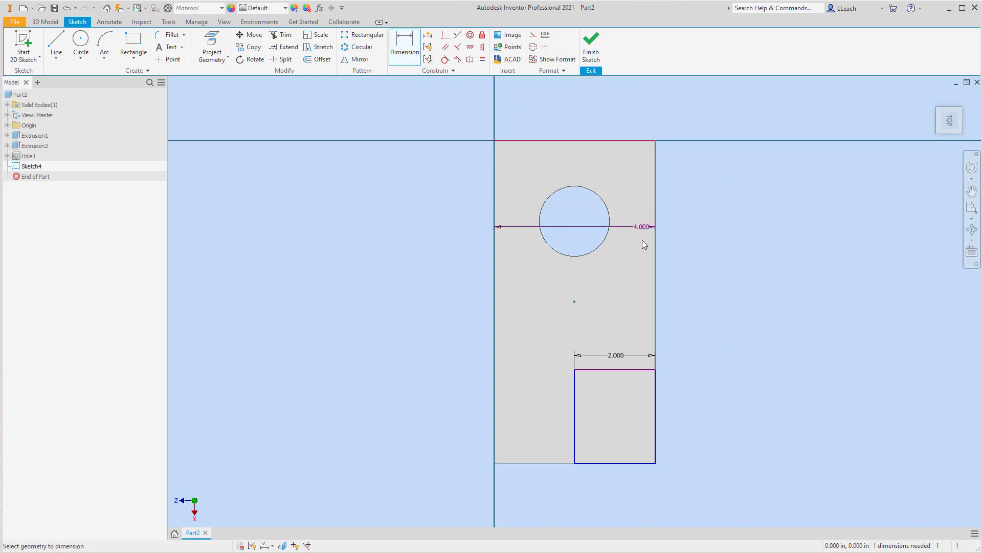
pyautogui.click(621, 369)
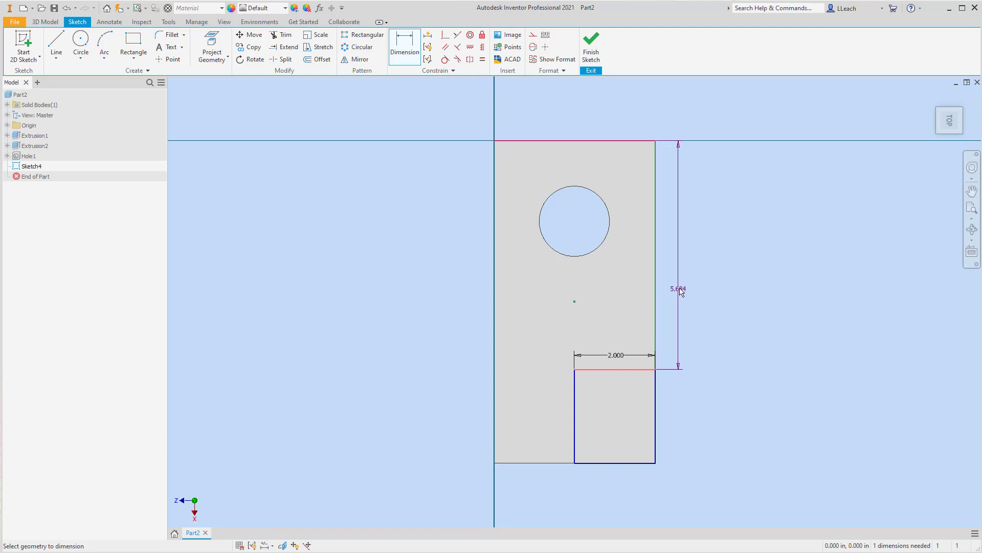
pyautogui.click(682, 279)
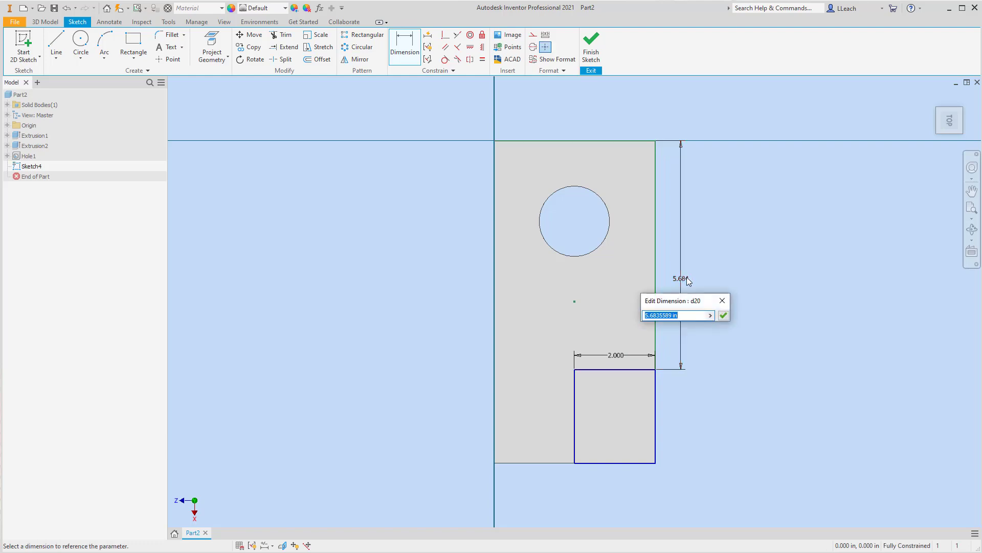
pyautogui.write('5.5')
pyautogui.click(723, 314)
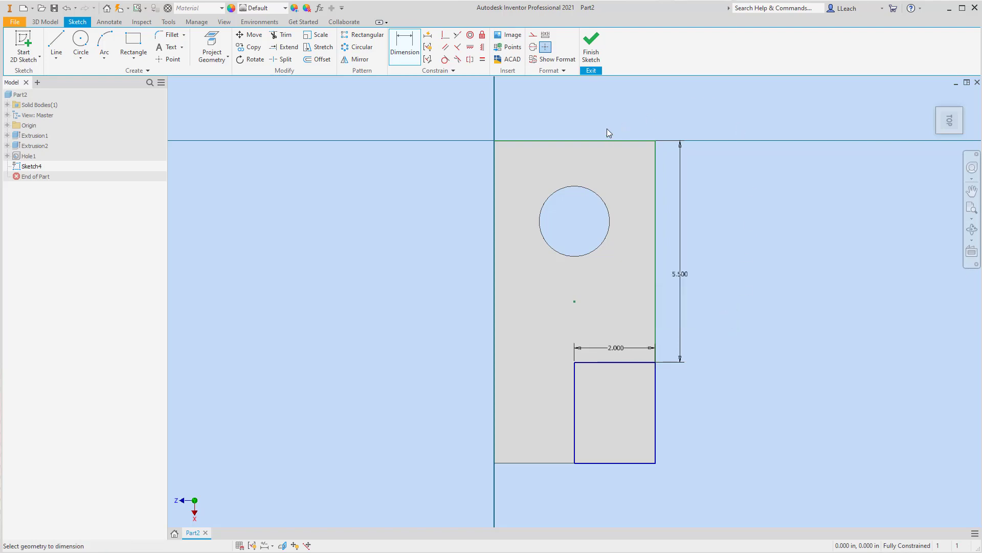
pyautogui.click(591, 46)
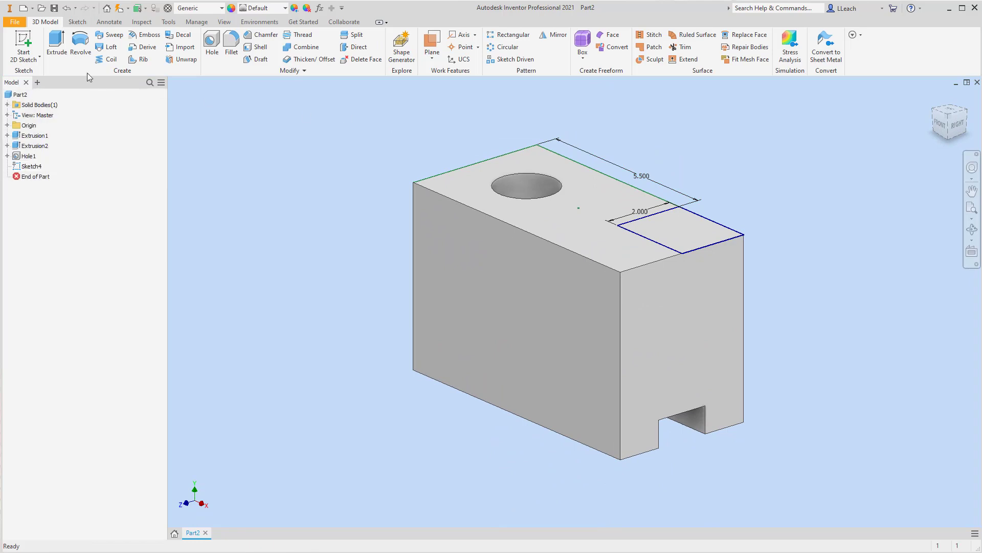
# Cut the corner rectangle 2.5 in down into the block with Extrude
pyautogui.click(59, 53)
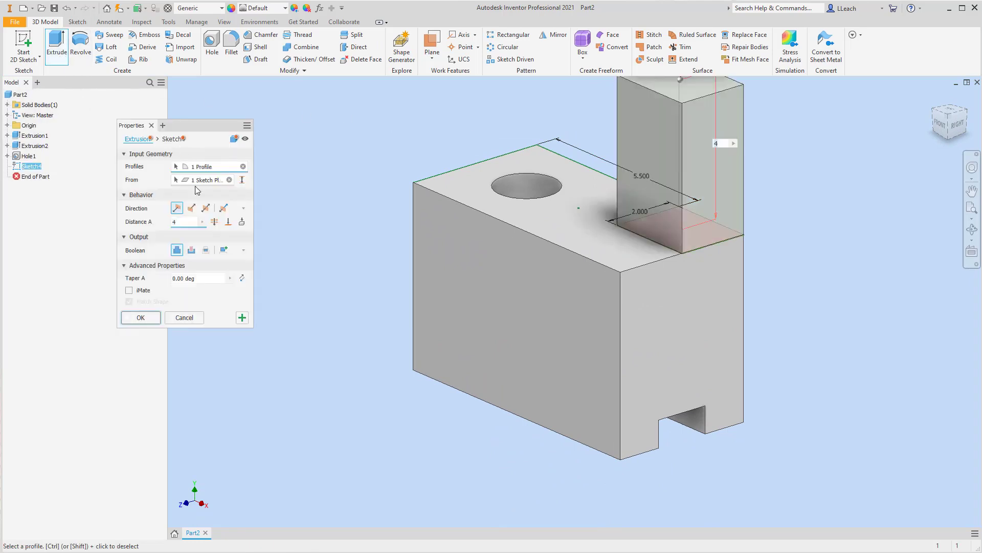
pyautogui.click(191, 249)
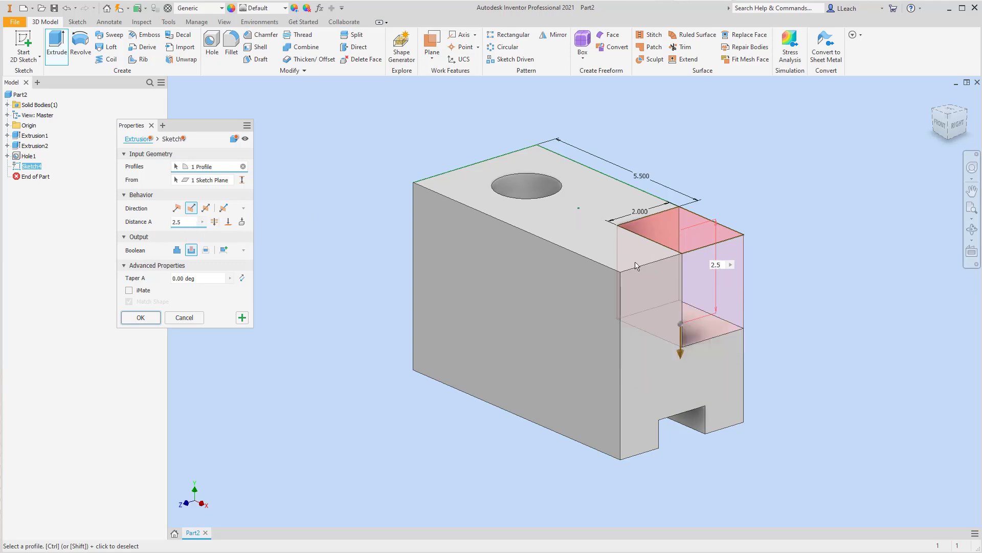
pyautogui.click(160, 315)
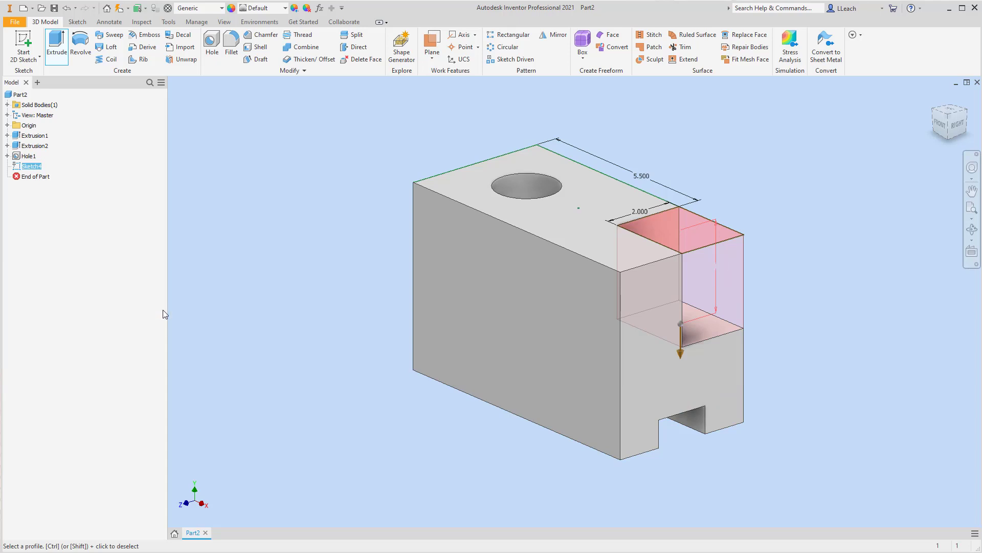
# Sketch a two-point rectangle about 2 in wide on the top face beside the corner notch, reaching slightly past the notch's inner edge
pyautogui.click(39, 58)
pyautogui.click(42, 78)
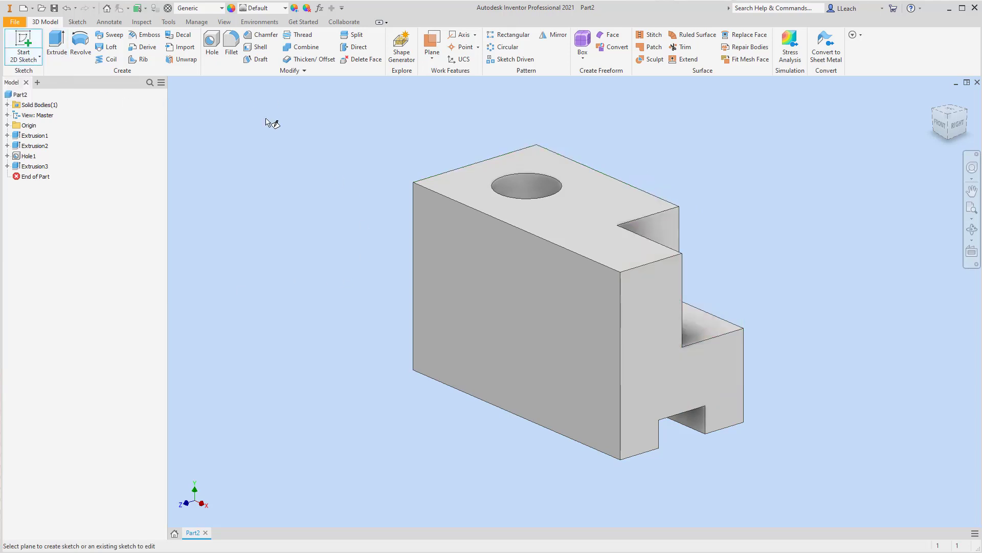
pyautogui.click(612, 253)
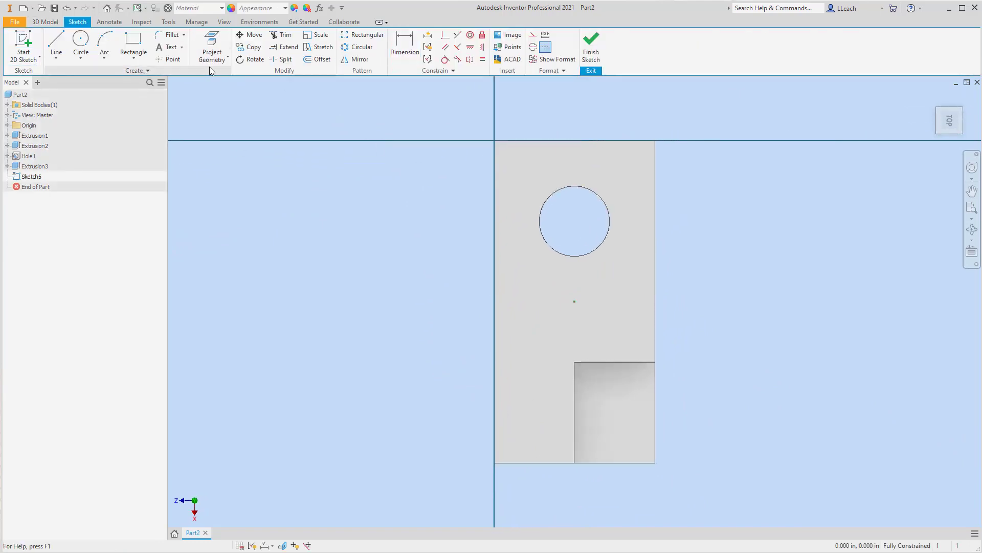
pyautogui.click(135, 57)
pyautogui.click(146, 77)
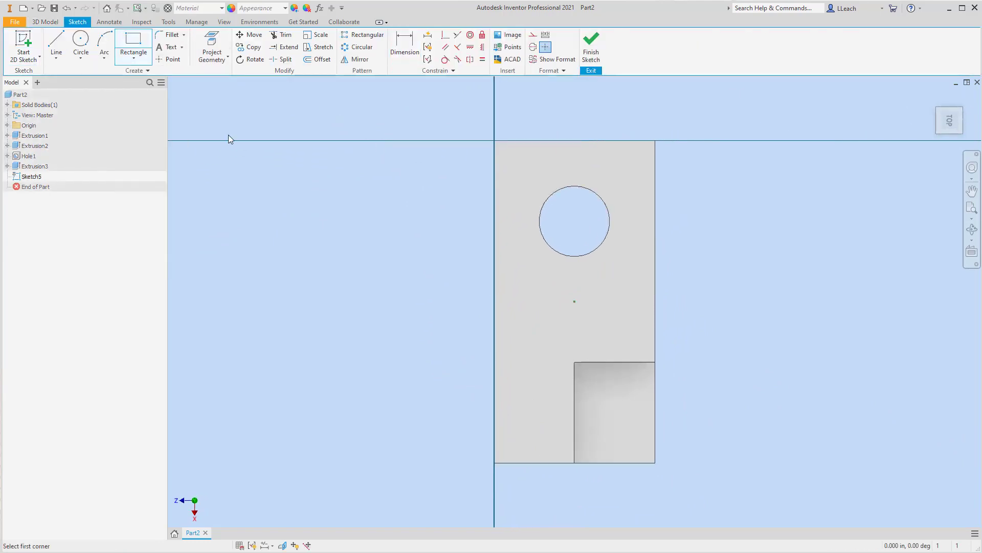
pyautogui.click(574, 462)
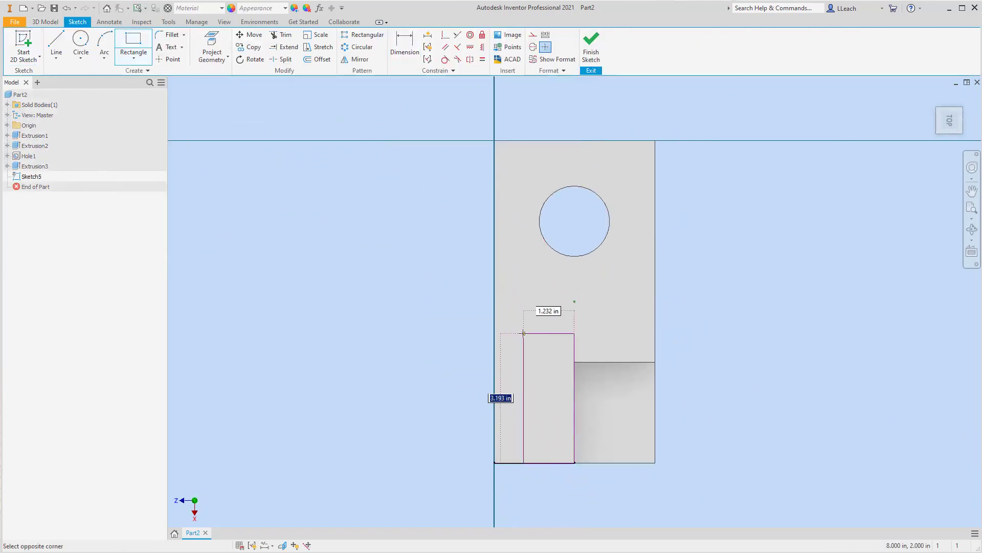
pyautogui.click(494, 328)
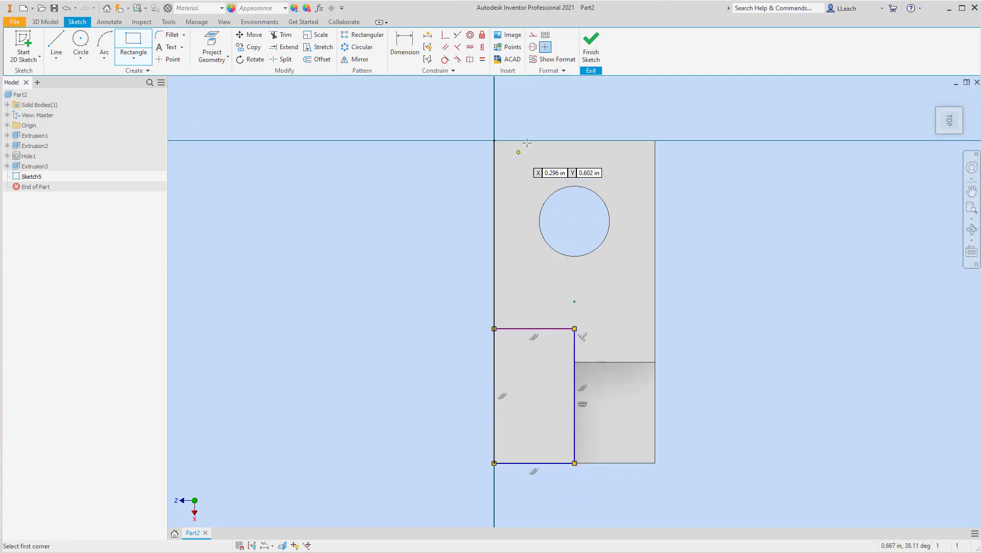
# Dimension the rectangle's inner edge 4 in from the block's end edge near the hole, and finish the sketch
pyautogui.click(404, 47)
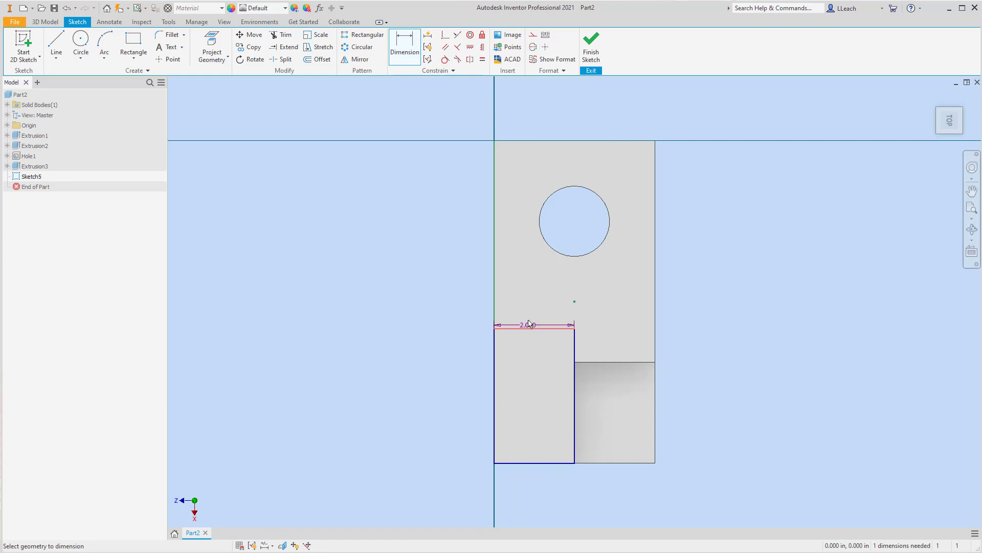
pyautogui.click(548, 328)
pyautogui.click(529, 147)
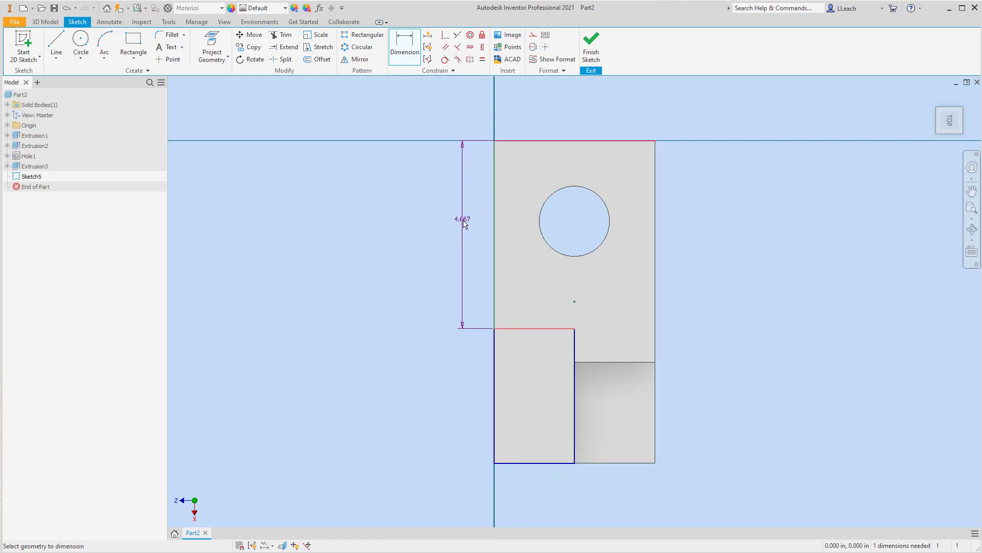
pyautogui.click(466, 223)
pyautogui.write('4')
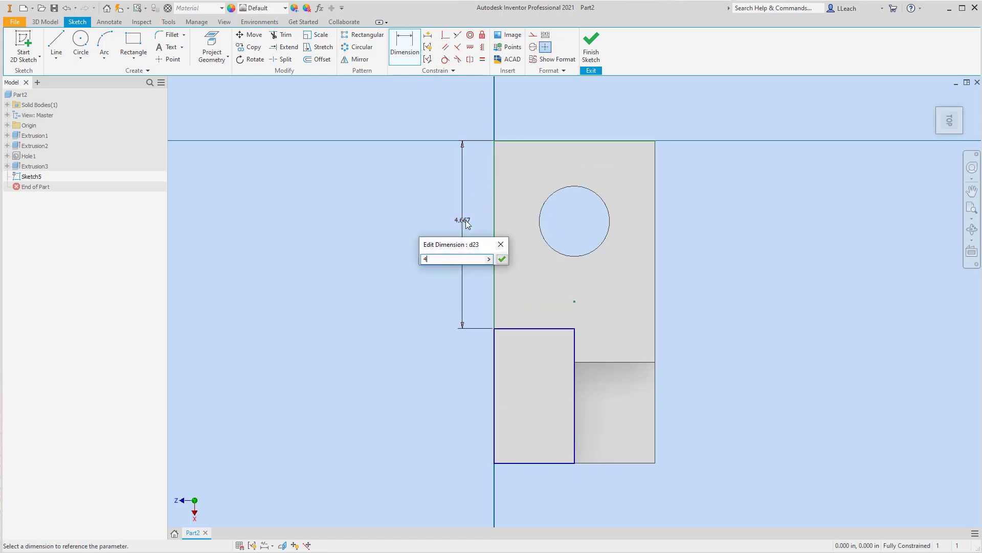
pyautogui.press('Return')
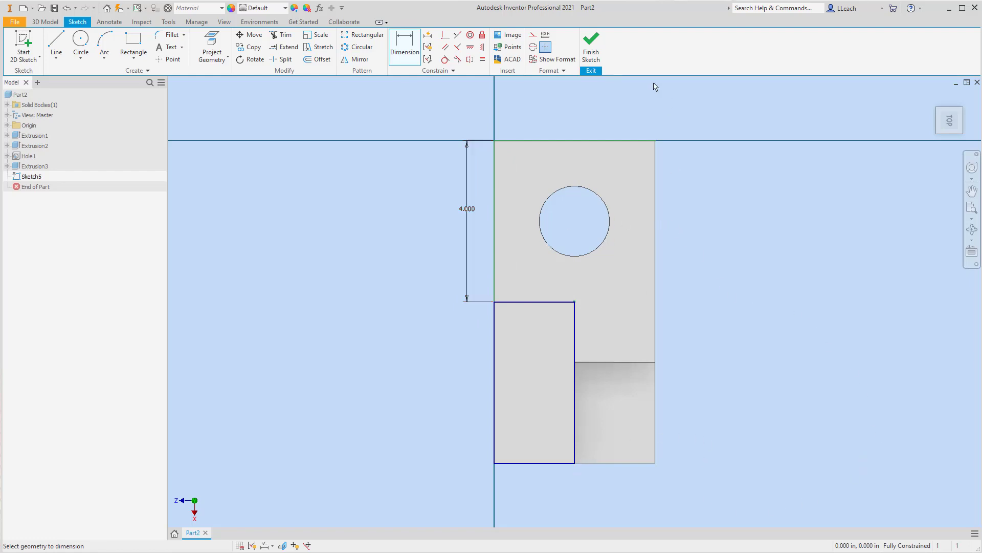
pyautogui.click(591, 49)
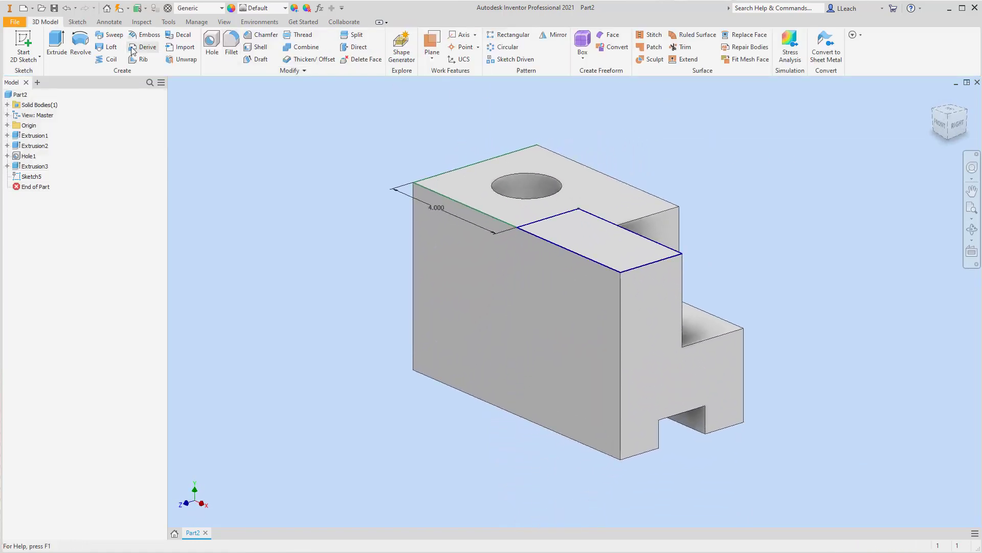
# Cut the second corner rectangle down to the floor face of the existing corner notch with Extrude
pyautogui.click(57, 43)
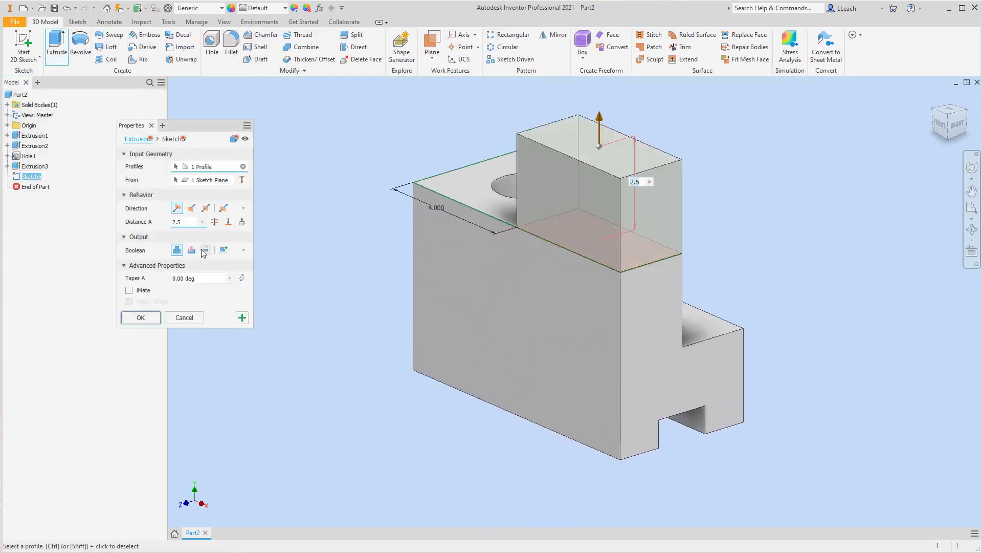
pyautogui.click(192, 251)
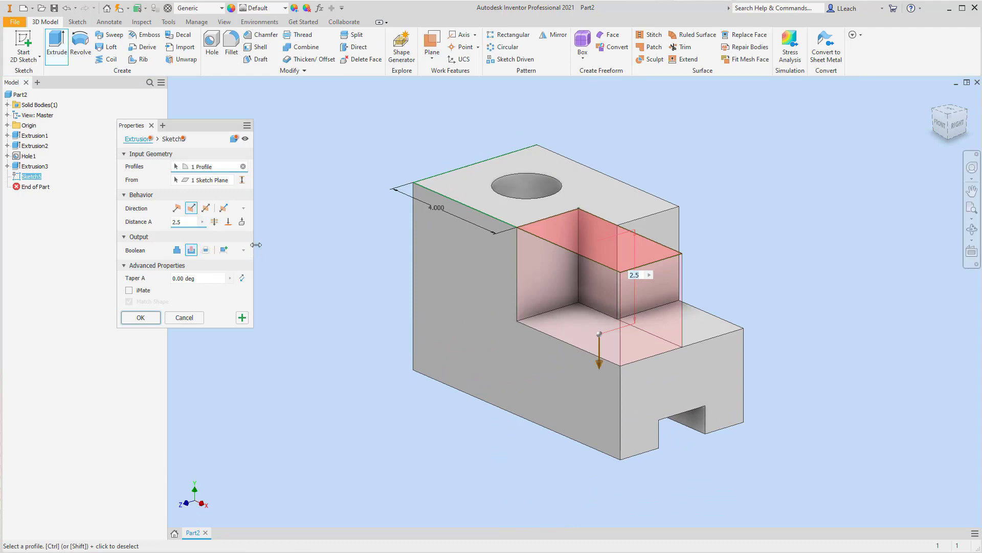
pyautogui.click(229, 222)
pyautogui.click(701, 331)
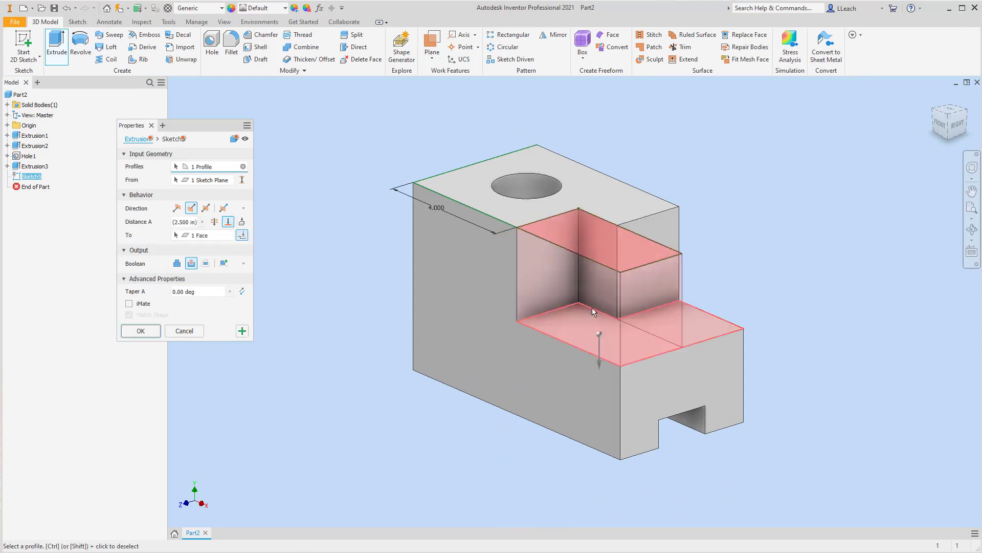
pyautogui.click(146, 334)
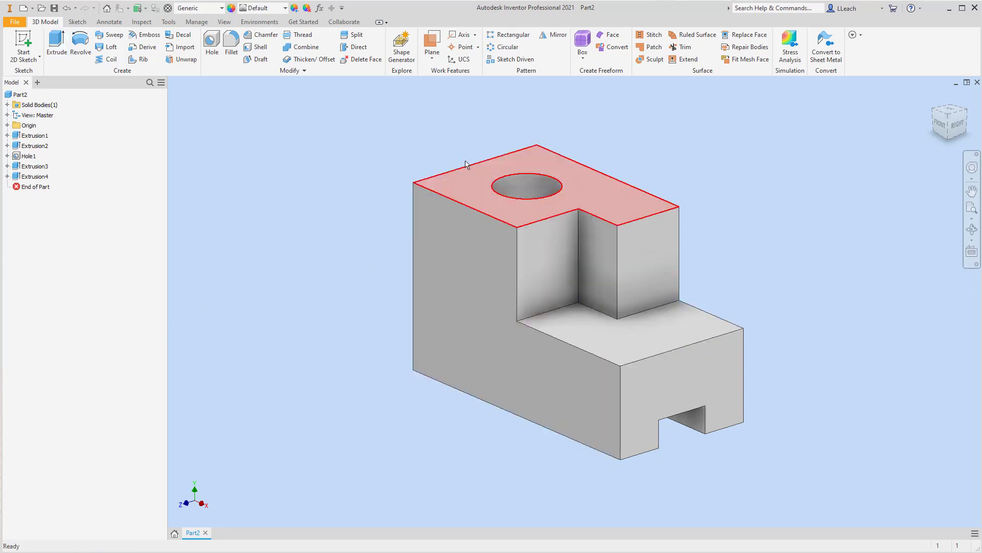
# Fillet the shorter notch's bottom inner edge and the deeper notch's vertical inside corner with a 1 in radius
pyautogui.click(232, 43)
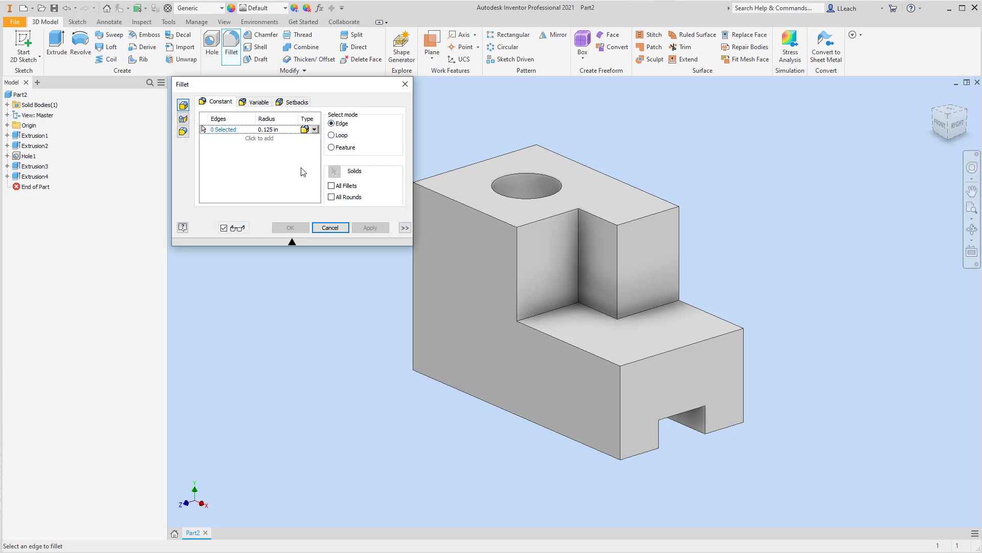
pyautogui.click(283, 129)
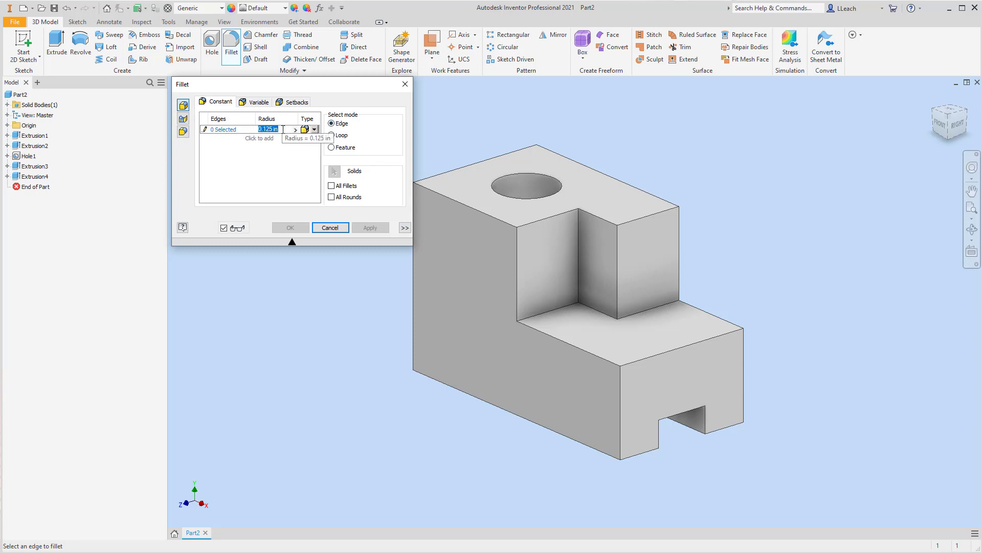
pyautogui.write('1')
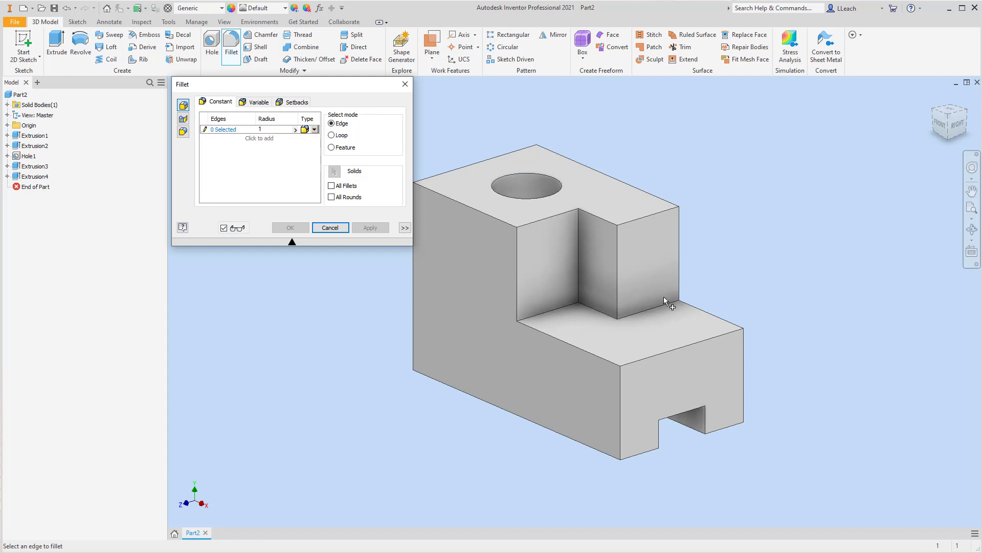
pyautogui.click(656, 307)
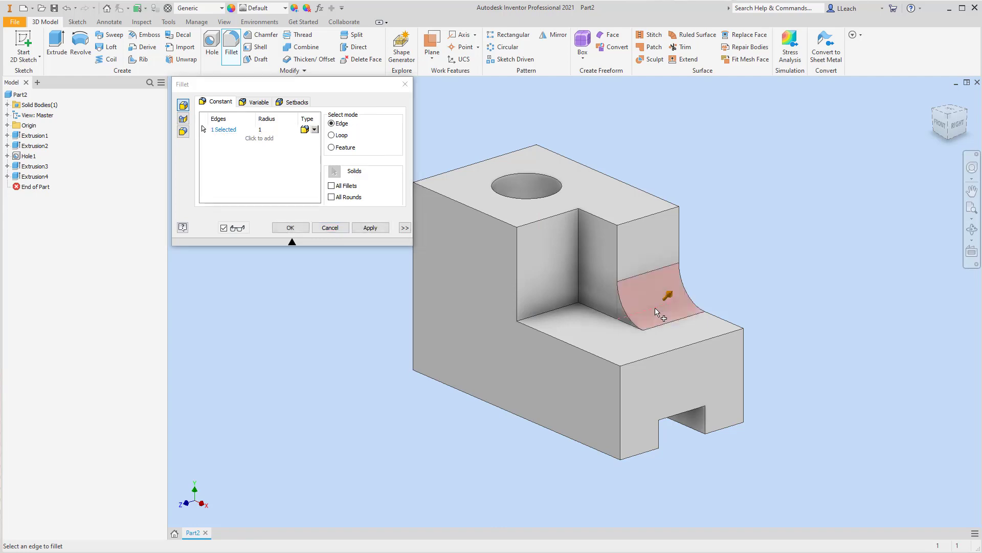
pyautogui.click(579, 255)
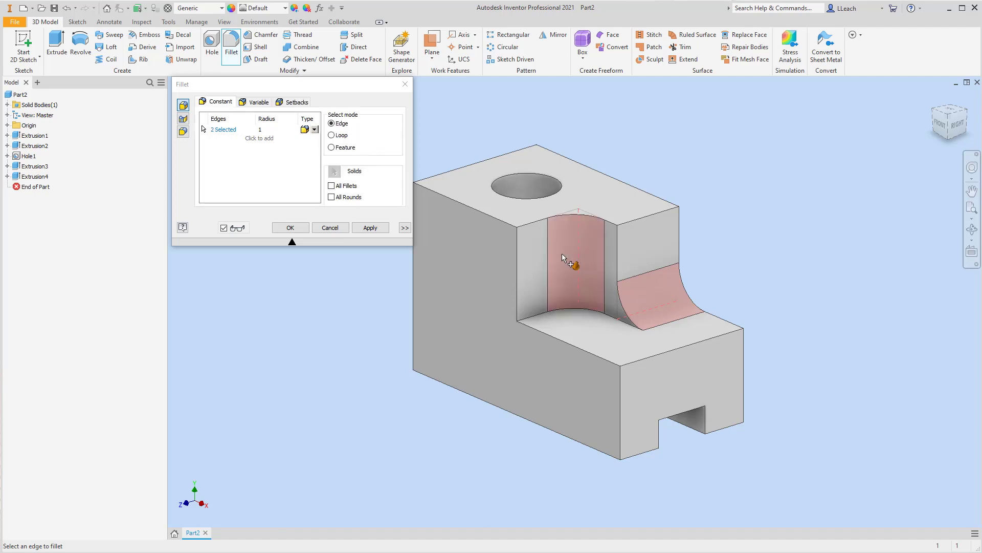
pyautogui.click(371, 228)
pyautogui.click(405, 84)
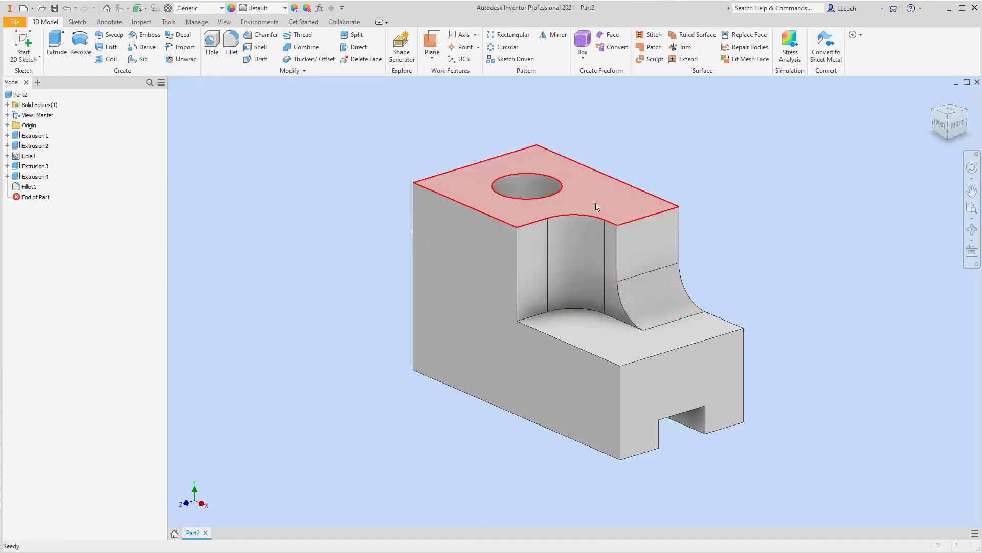
# Sketch a two-point rectangle about 3.6 by 1.7 in on the block's front face, starting at the lower corner of the full-height end
pyautogui.click(27, 60)
pyautogui.click(35, 73)
pyautogui.click(492, 336)
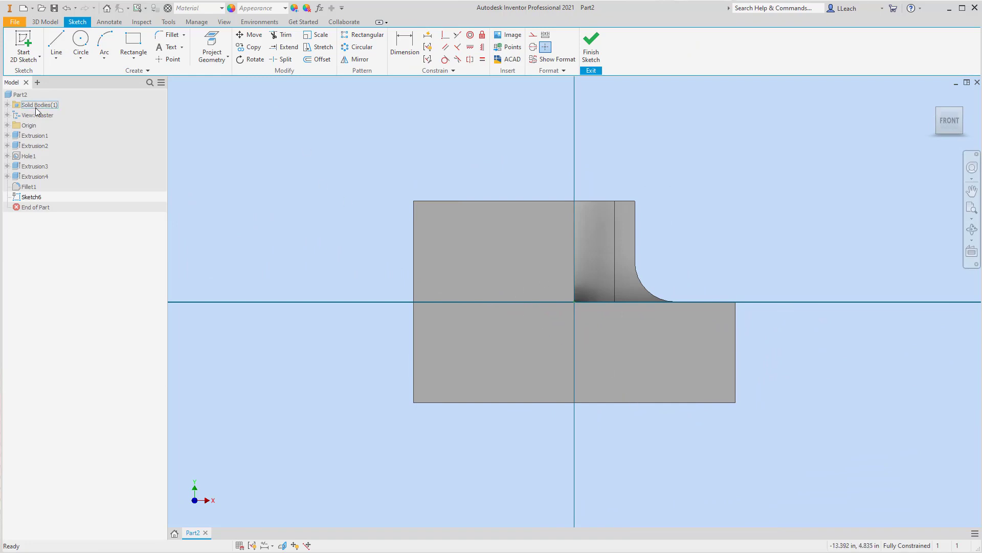
pyautogui.click(134, 60)
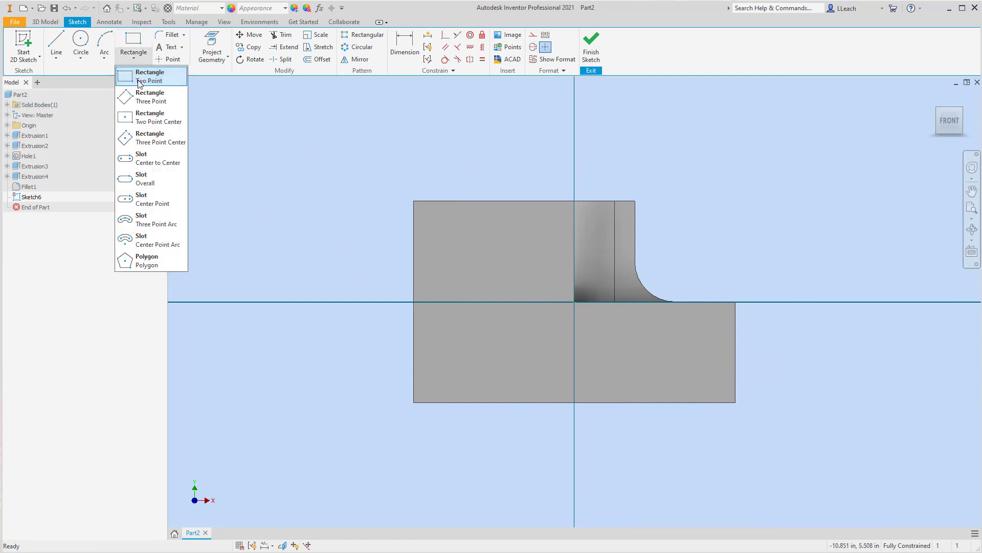
pyautogui.click(142, 78)
pyautogui.click(414, 401)
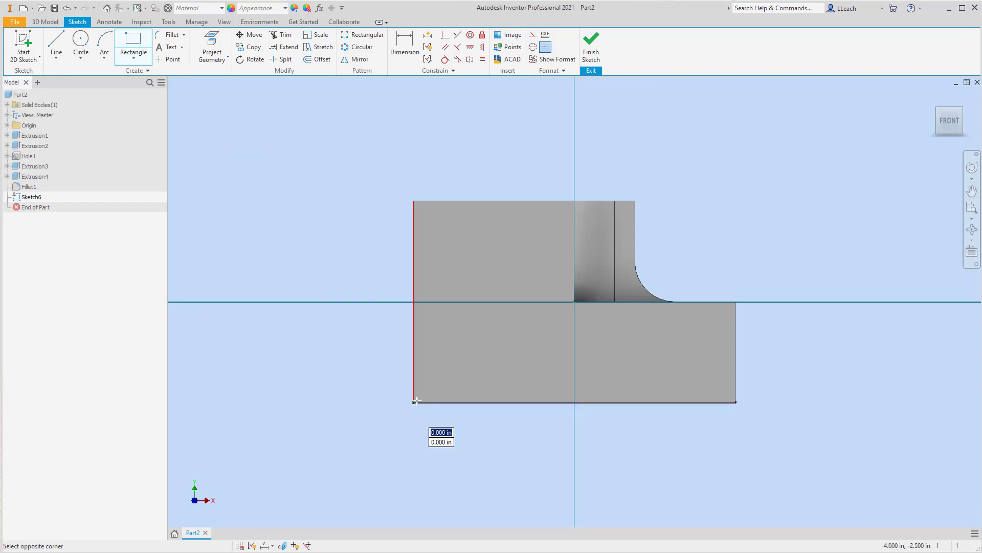
pyautogui.click(556, 332)
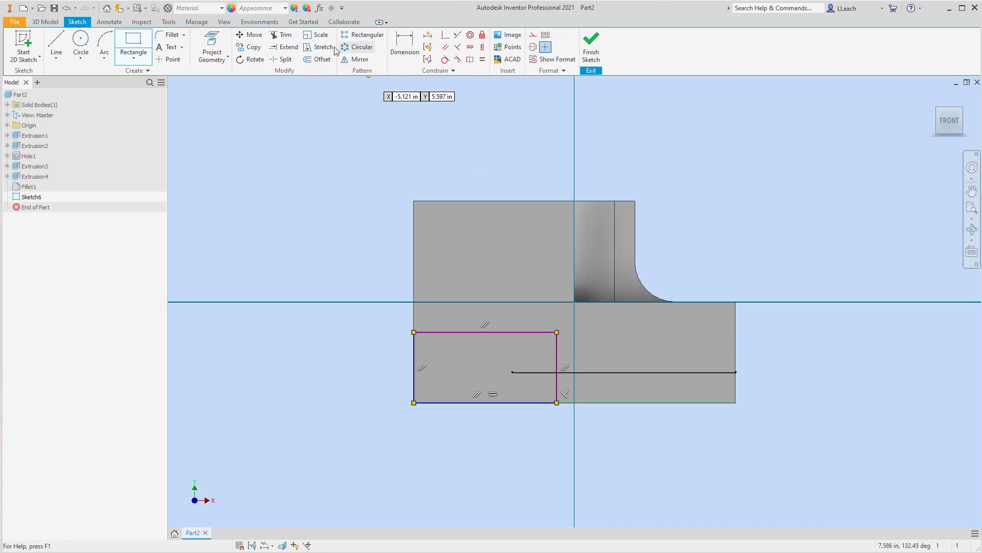
# Dimension the rectangle's upper edge 3 in below the block's top edge
pyautogui.click(404, 47)
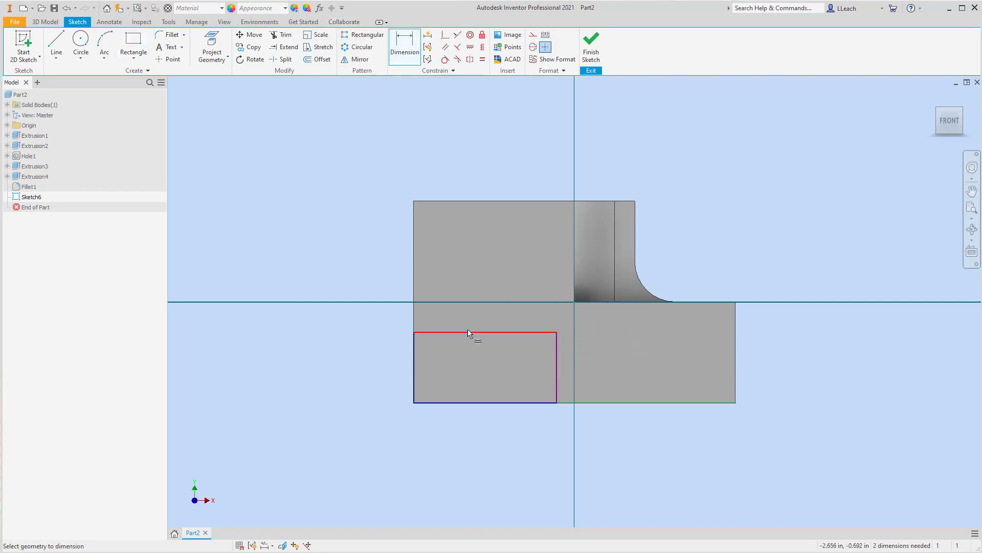
pyautogui.click(467, 331)
pyautogui.click(471, 202)
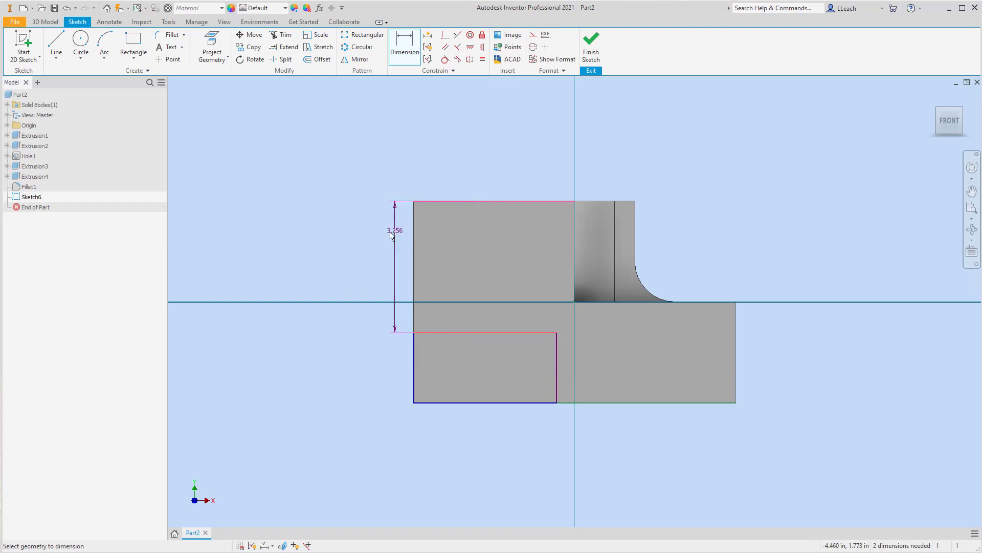
pyautogui.click(383, 248)
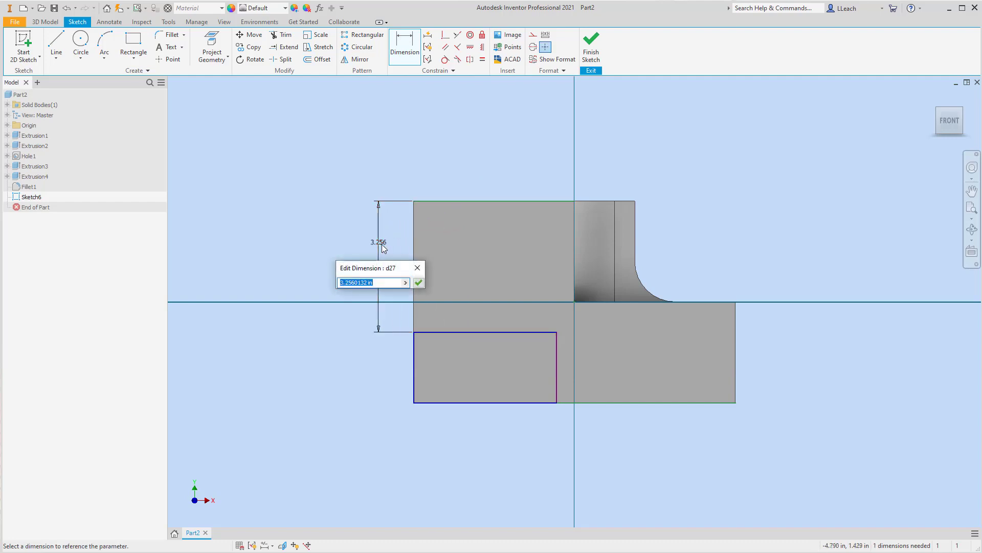
pyautogui.write('3')
pyautogui.click(418, 282)
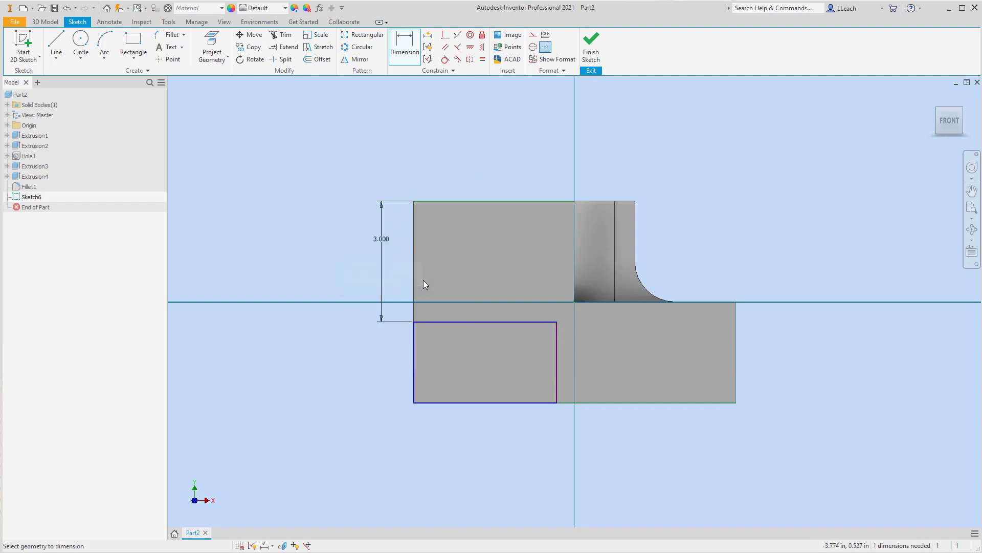
# Dimension the rectangle's inner vertical edge 3 in from the block's low, notched end
pyautogui.click(558, 381)
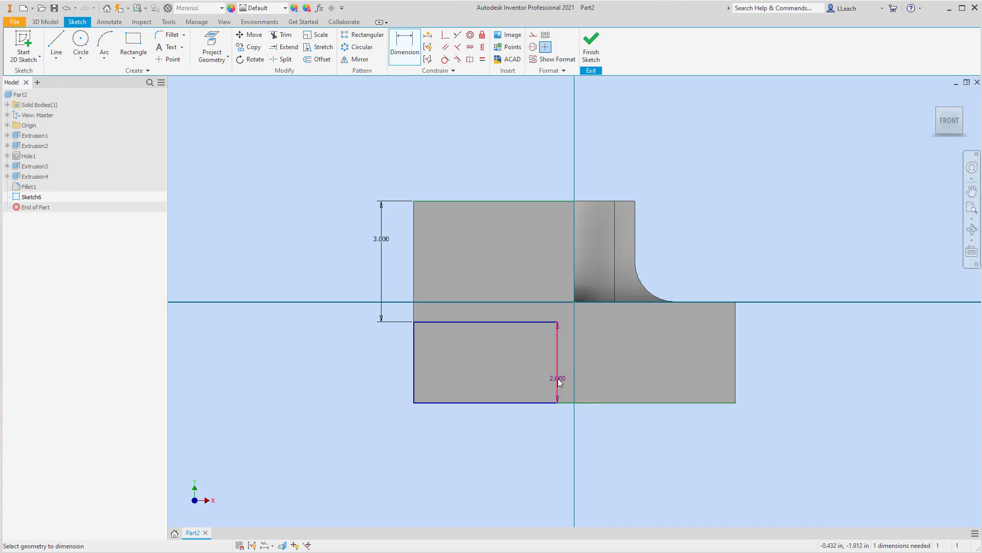
pyautogui.click(735, 384)
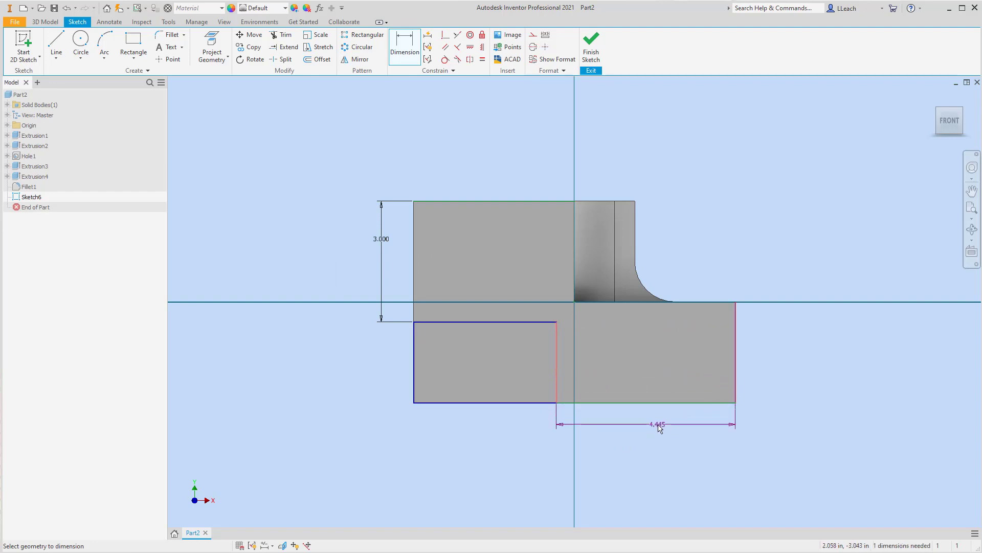
pyautogui.click(660, 428)
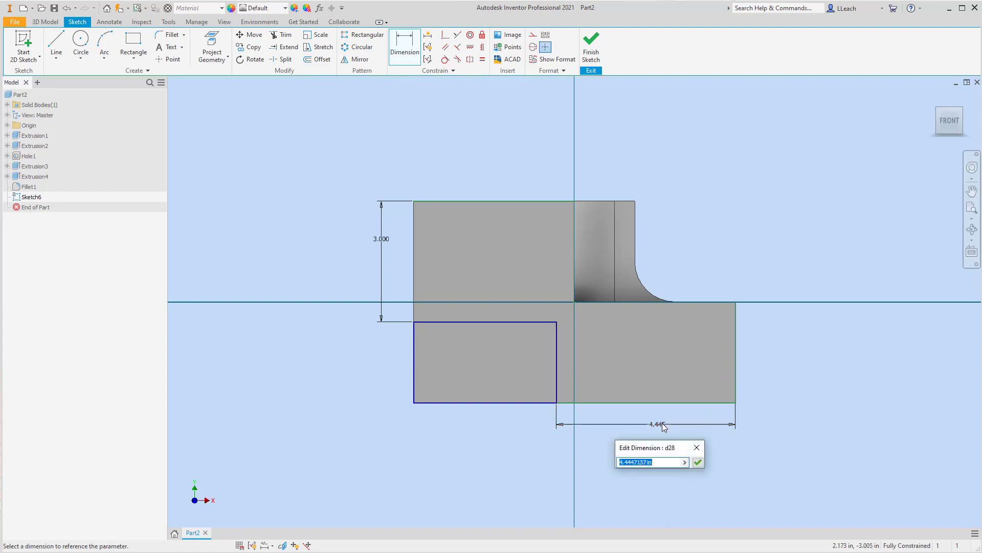
pyautogui.write('3')
pyautogui.click(698, 462)
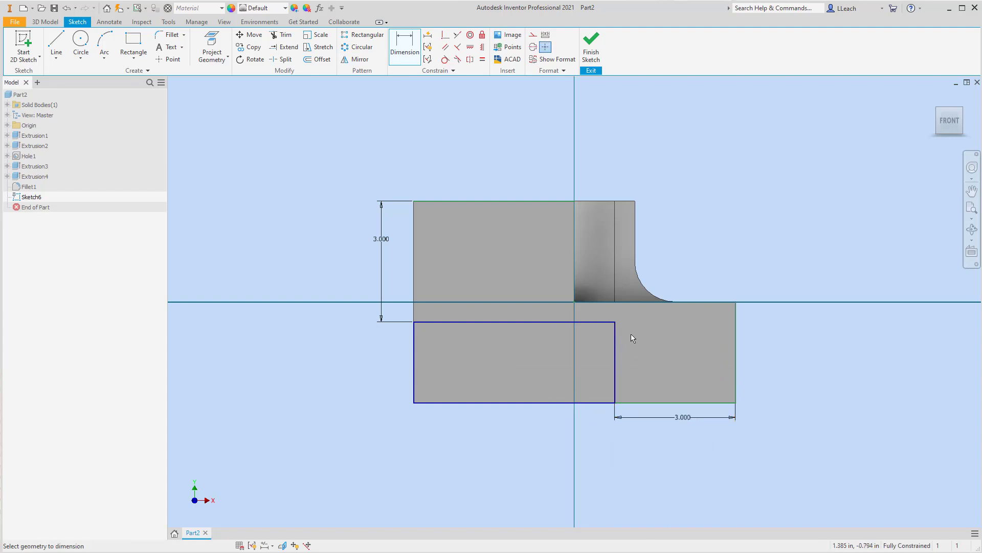
# Sketch a center-point circle with a radius of about 2.8 in in the empty area beside and below the block
pyautogui.scroll(-2, 630, 334)
pyautogui.moveTo(647, 315); pyautogui.dragTo(714, 325, button='middle')
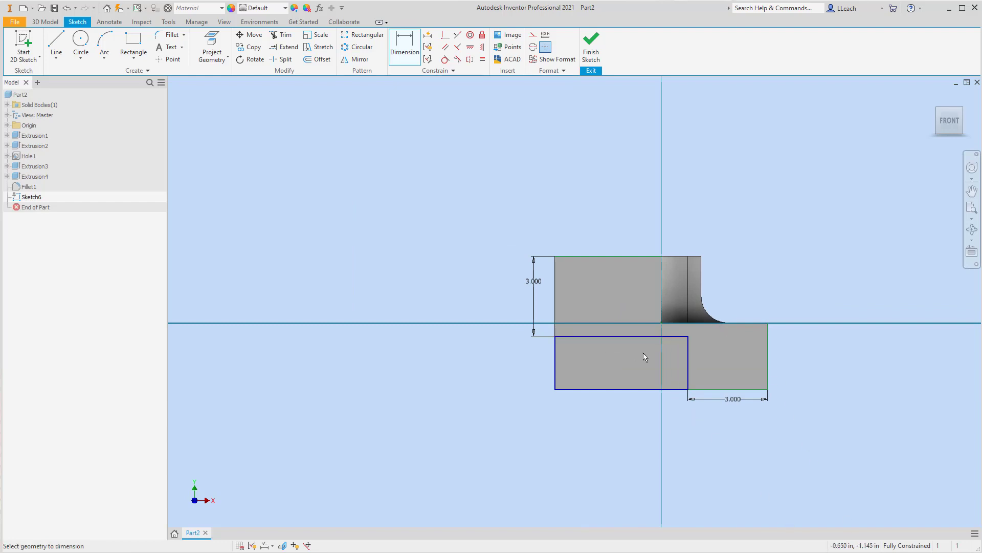
pyautogui.click(82, 62)
pyautogui.click(101, 75)
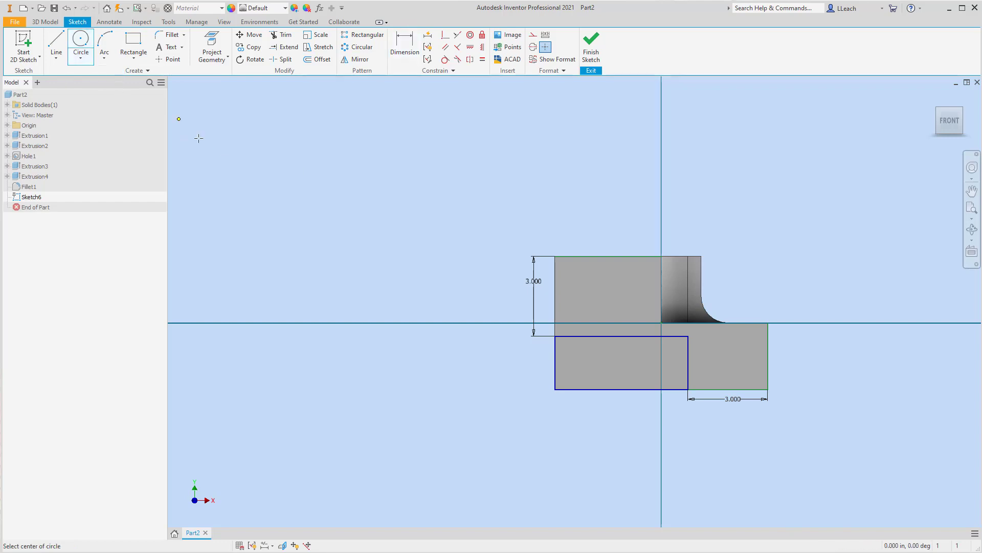
pyautogui.moveTo(378, 402); pyautogui.dragTo(390, 329, button='middle')
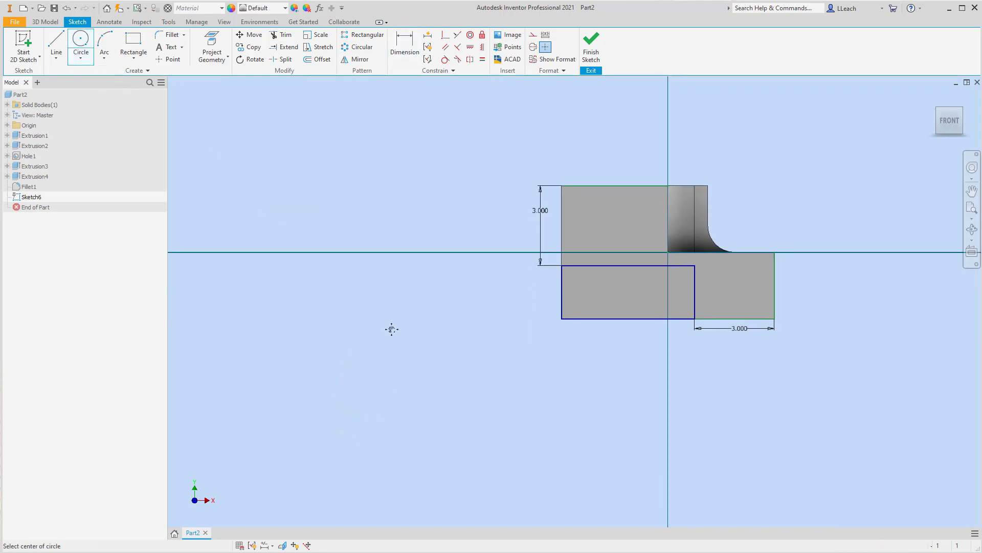
pyautogui.click(340, 358)
pyautogui.click(394, 406)
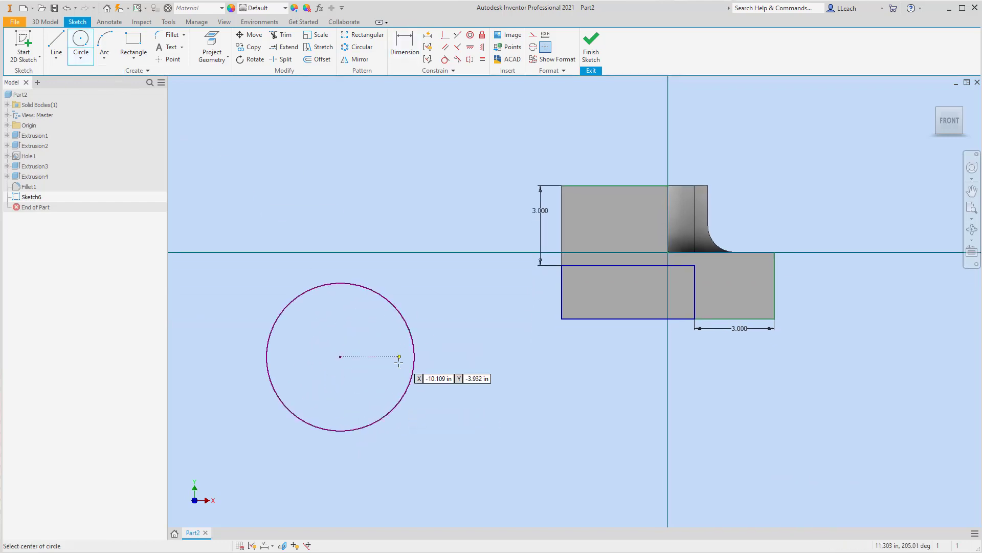
# Dimension the circle beside the block as a radius and set it to 3 in
pyautogui.click(405, 46)
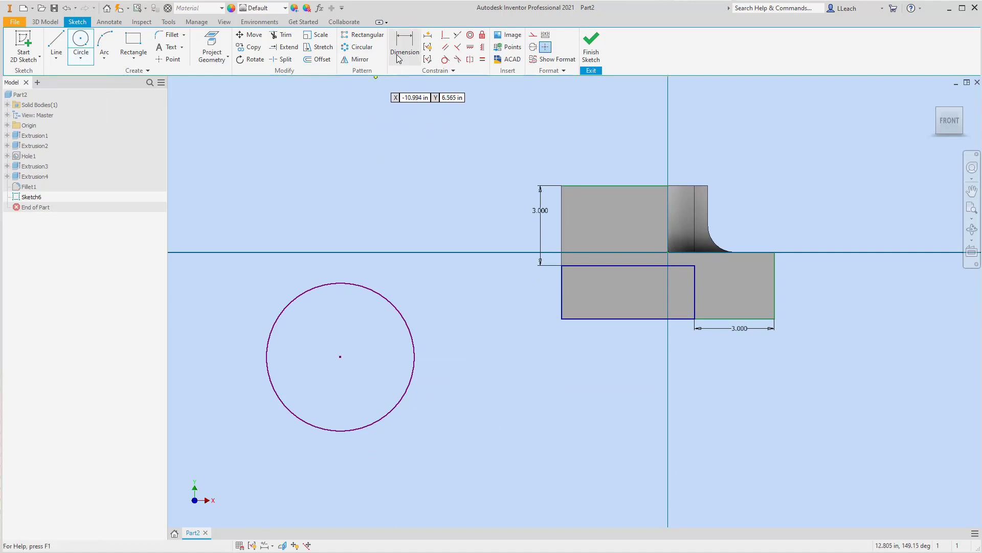
pyautogui.click(390, 298)
pyautogui.rightClick(400, 279)
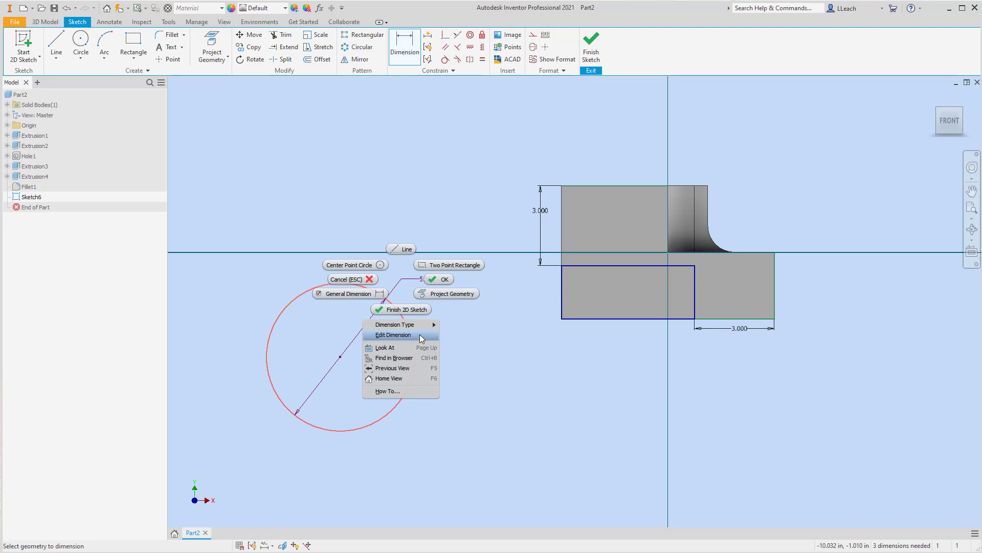
pyautogui.moveTo(425, 328)
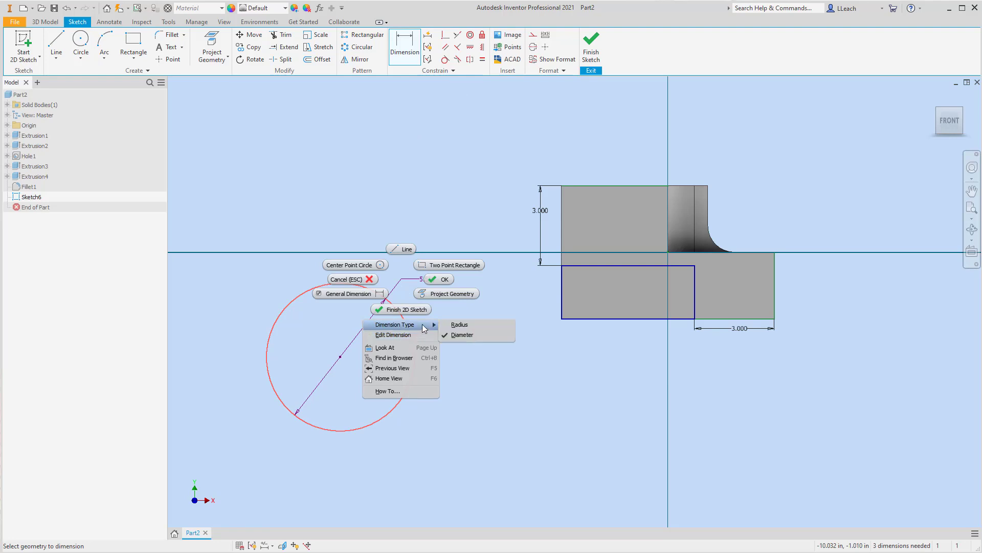
pyautogui.click(466, 327)
pyautogui.click(474, 314)
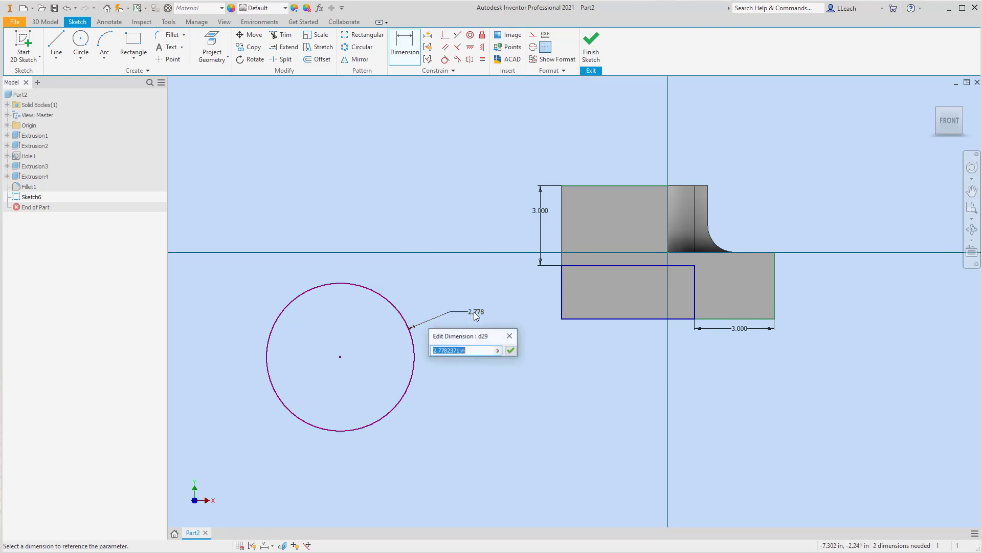
pyautogui.write('3')
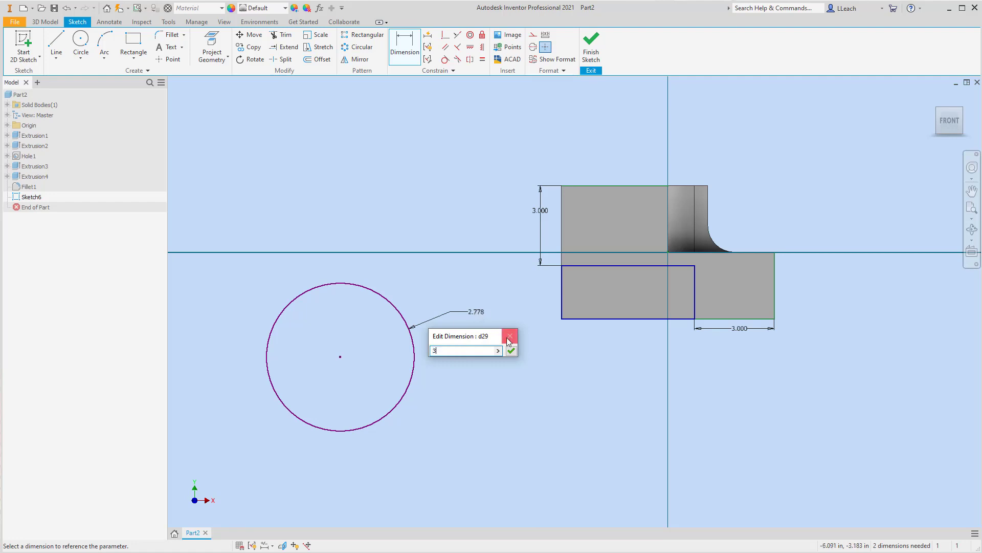
pyautogui.click(511, 350)
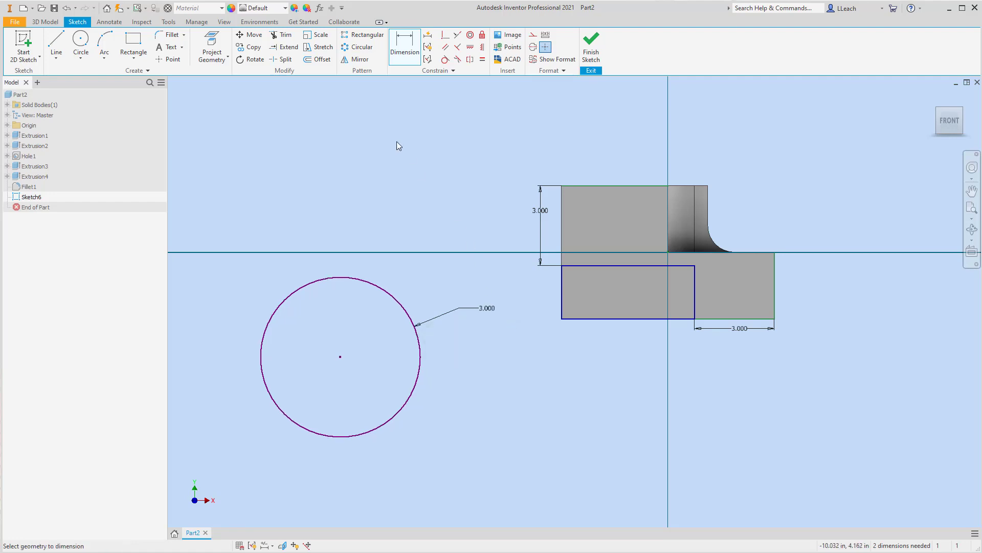
# Make the circle tangent to the rectangle's upper edge
pyautogui.click(446, 60)
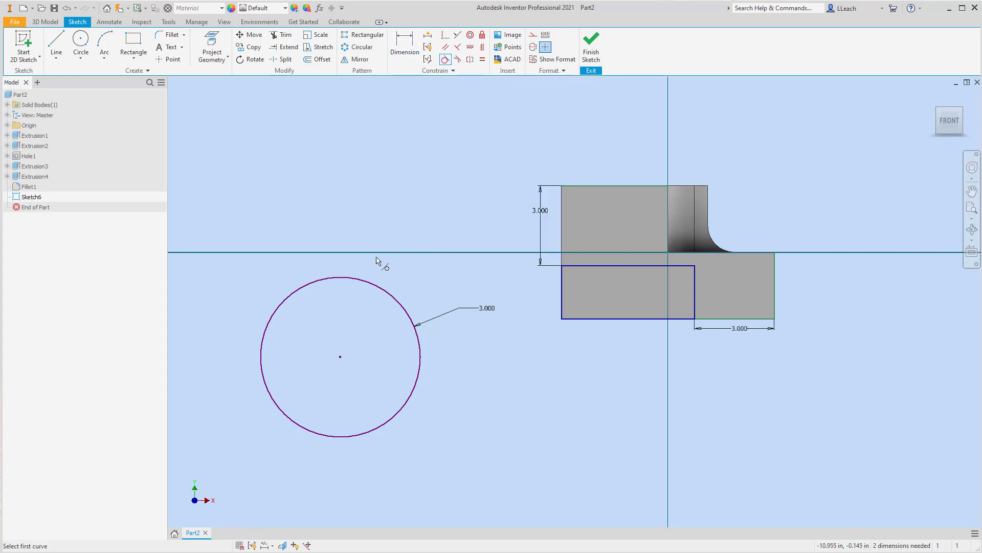
pyautogui.click(347, 278)
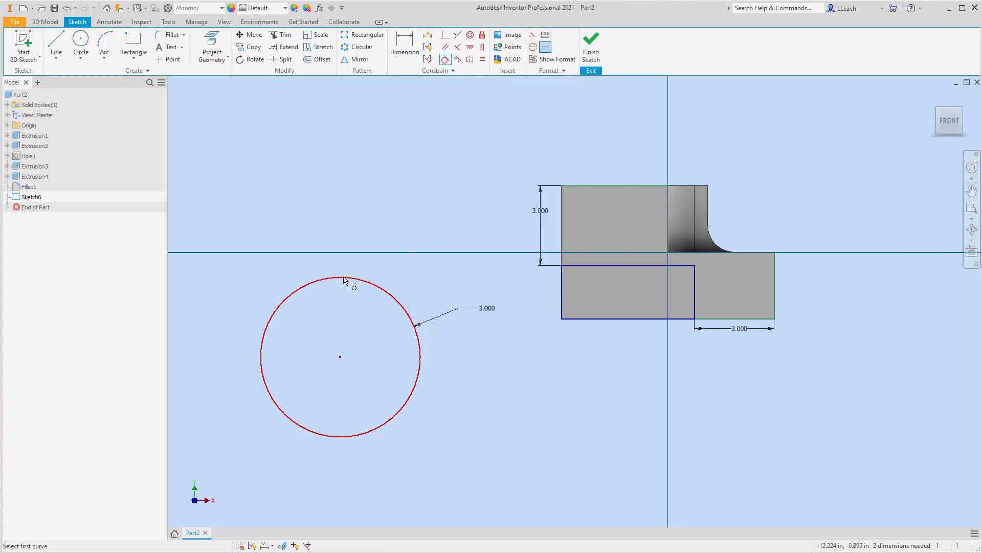
pyautogui.click(597, 269)
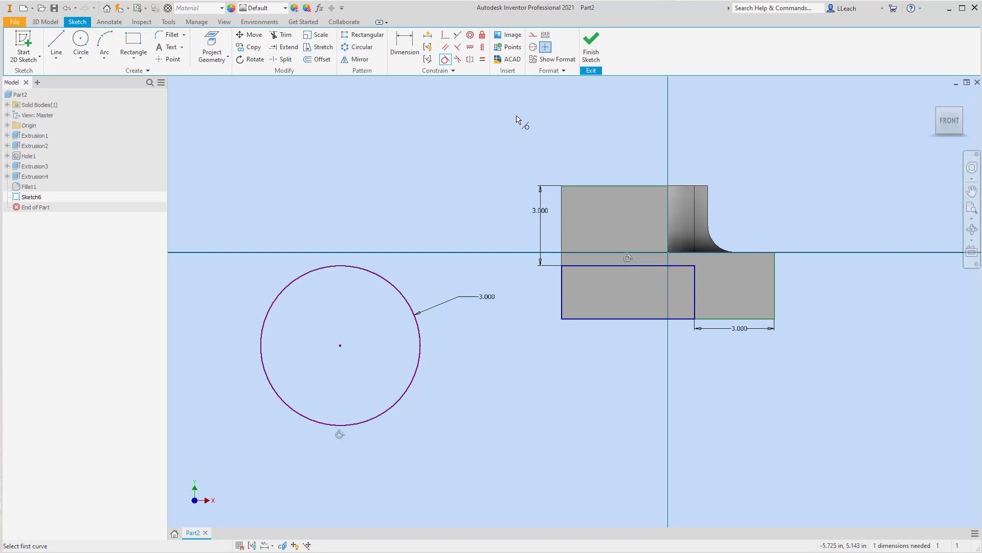
# Constrain the circle coincident with the rectangle's lower inner corner on the block's bottom edge
pyautogui.click(445, 37)
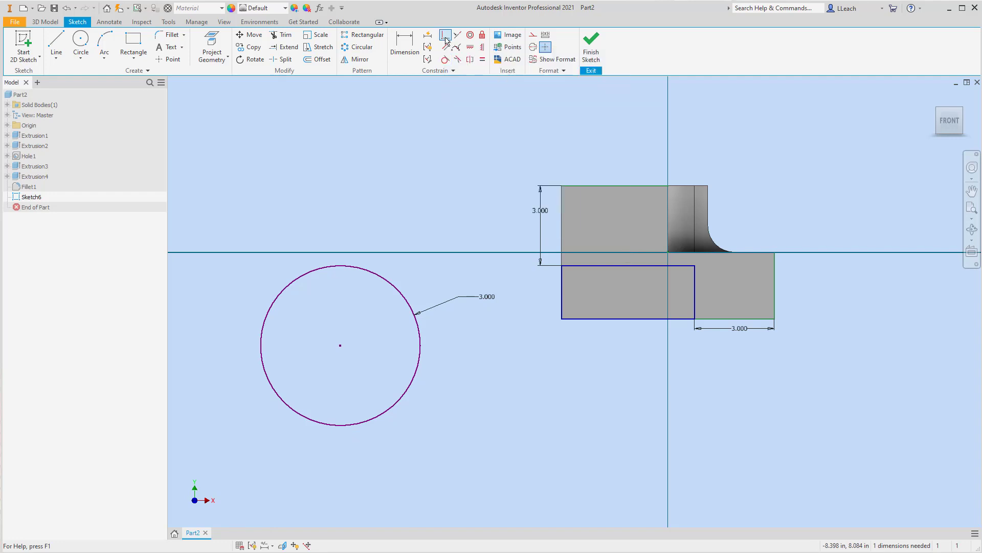
pyautogui.click(420, 330)
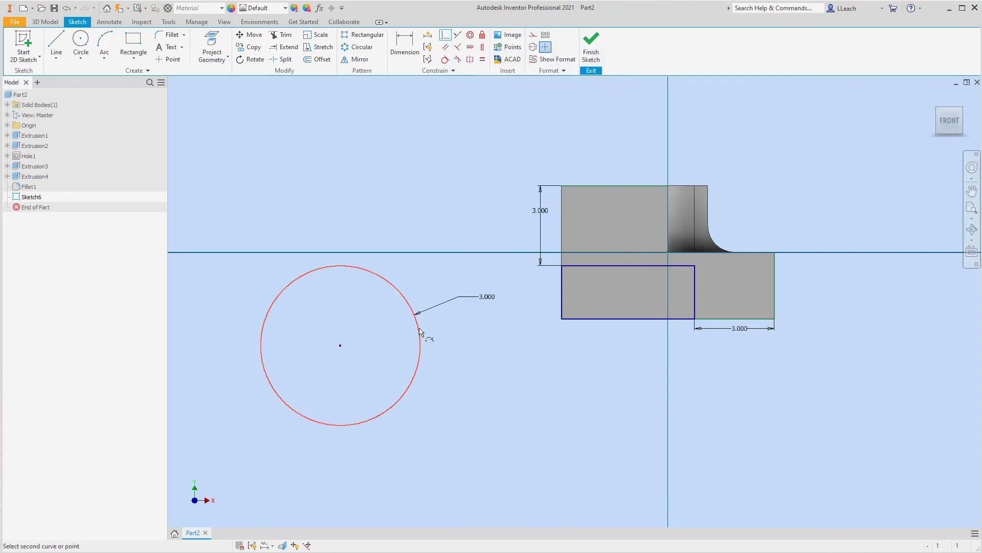
pyautogui.click(695, 319)
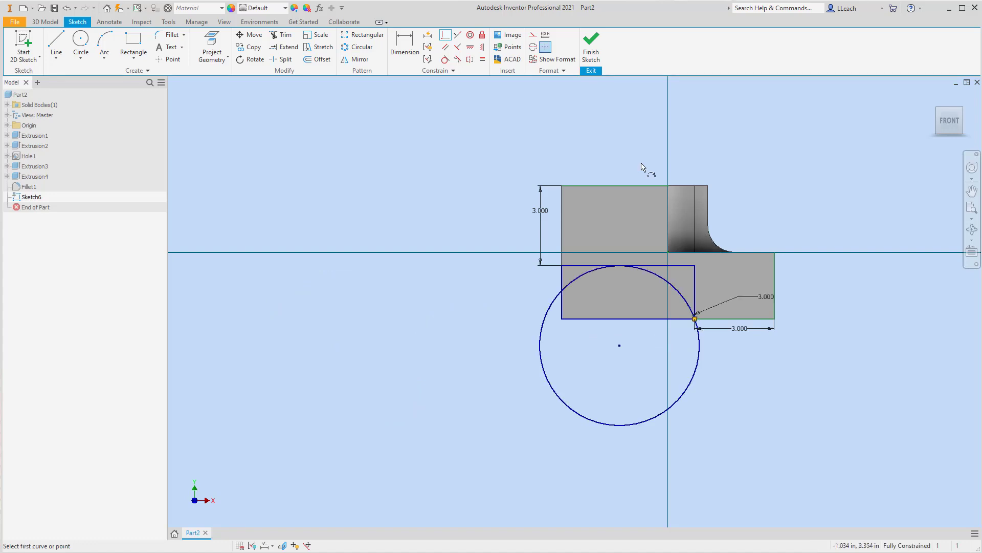
# Trim the rectangle's corner beyond the arc and the circle's remaining portions, keeping the arc from tangent point to lower corner, and finish the sketch
pyautogui.scroll(1, 637, 260)
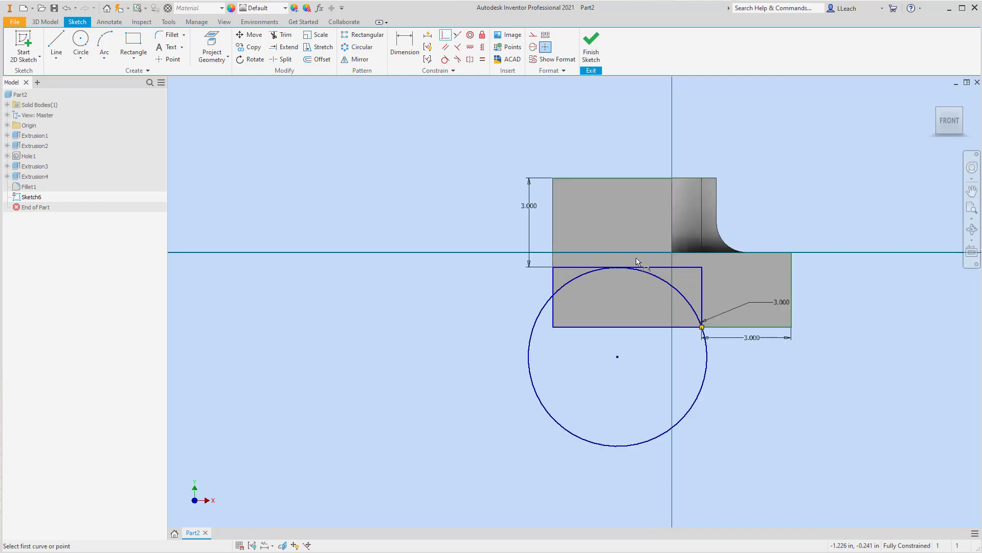
pyautogui.click(288, 35)
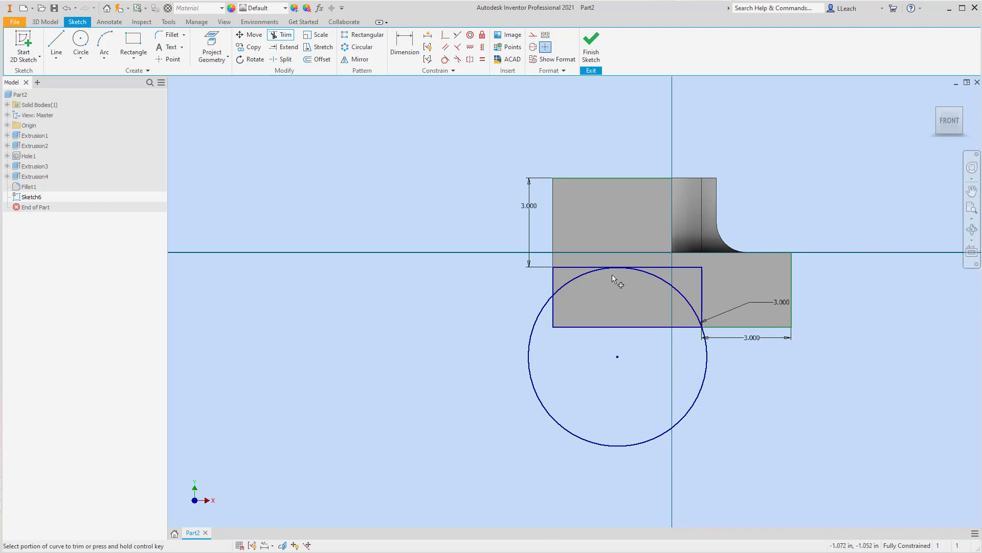
pyautogui.click(668, 269)
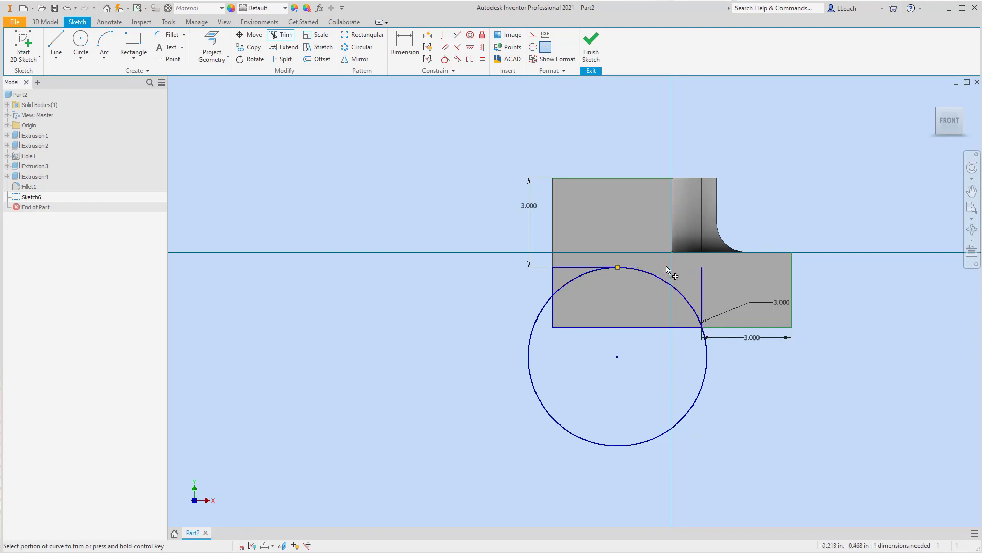
pyautogui.click(701, 285)
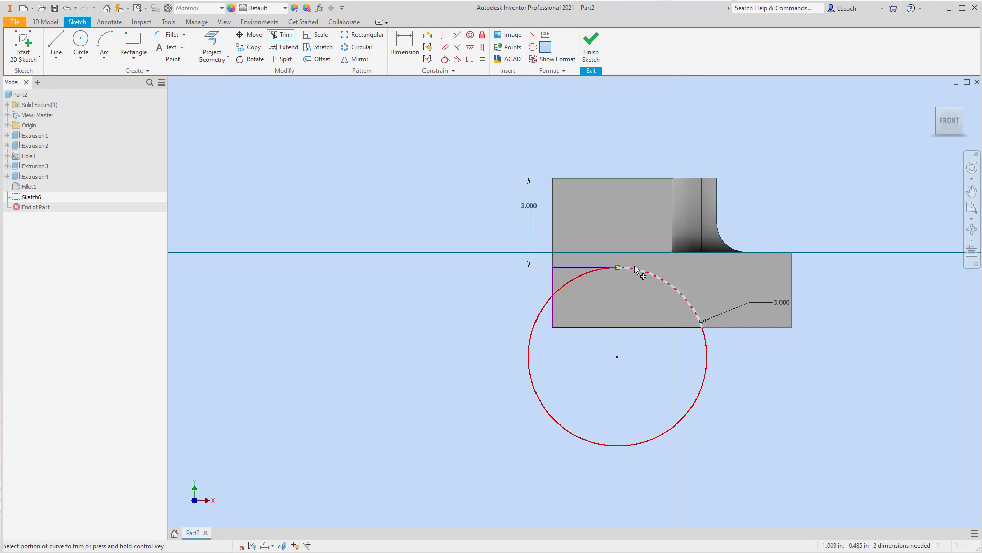
pyautogui.click(577, 277)
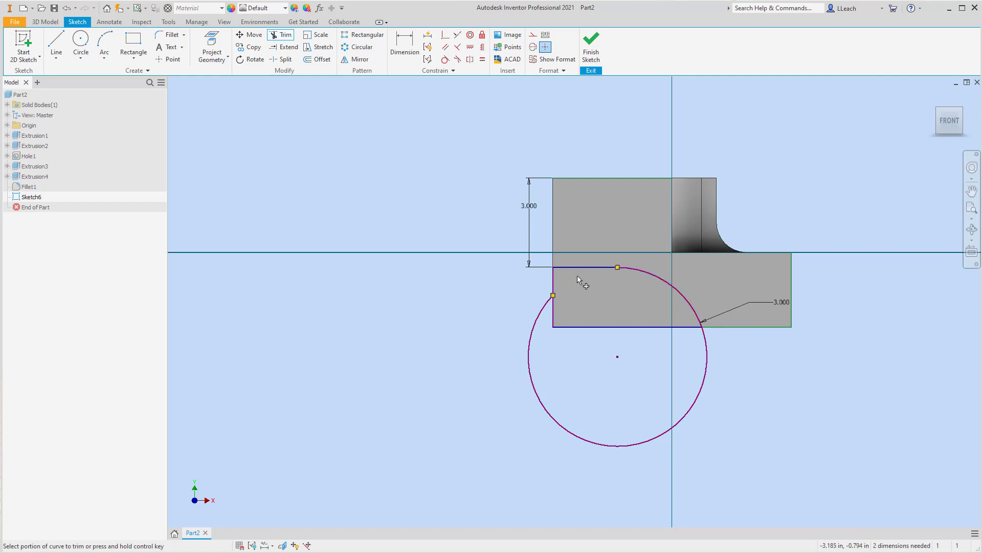
pyautogui.click(549, 303)
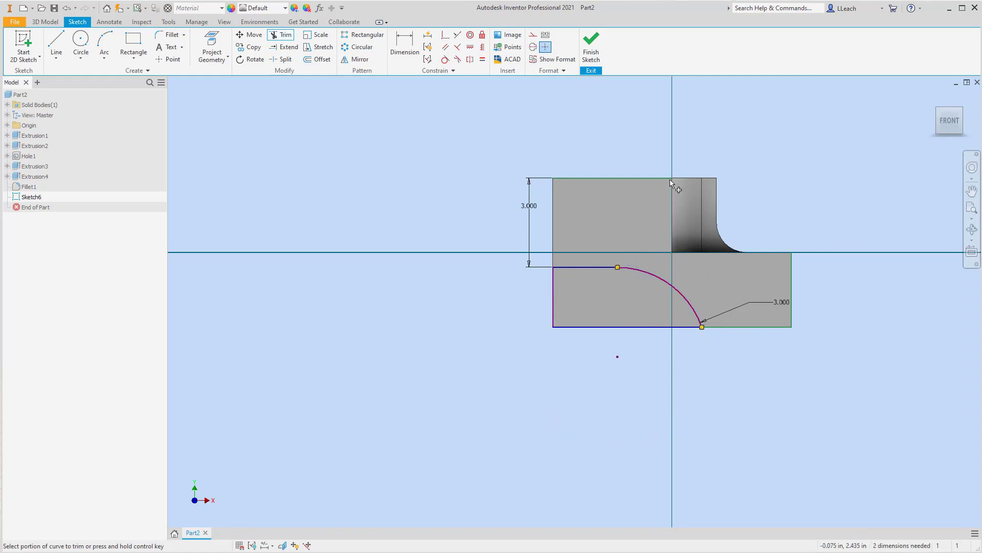
pyautogui.press('Escape')
pyautogui.click(591, 54)
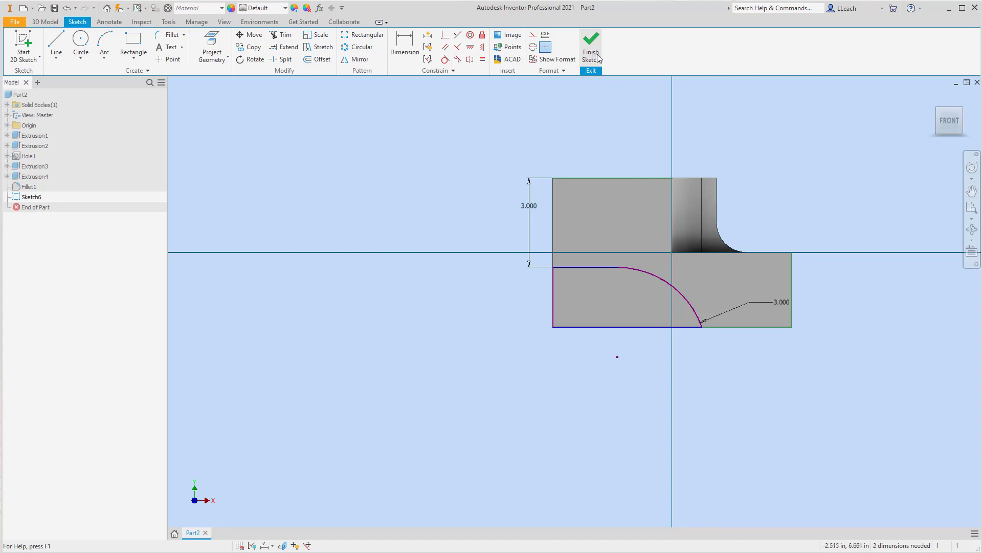
# Extrude the arc-sided profile as a cut through the entire depth of the block
pyautogui.click(56, 43)
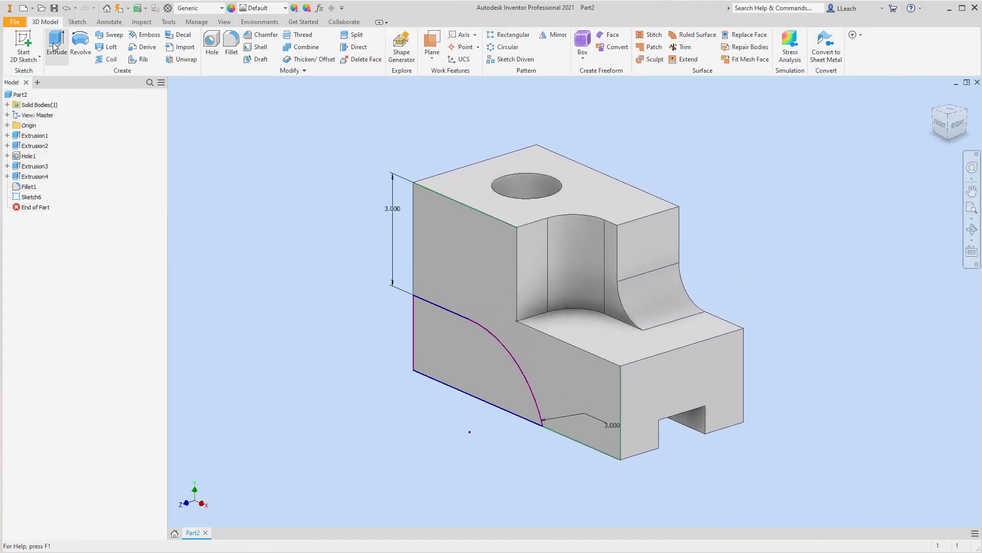
pyautogui.click(192, 250)
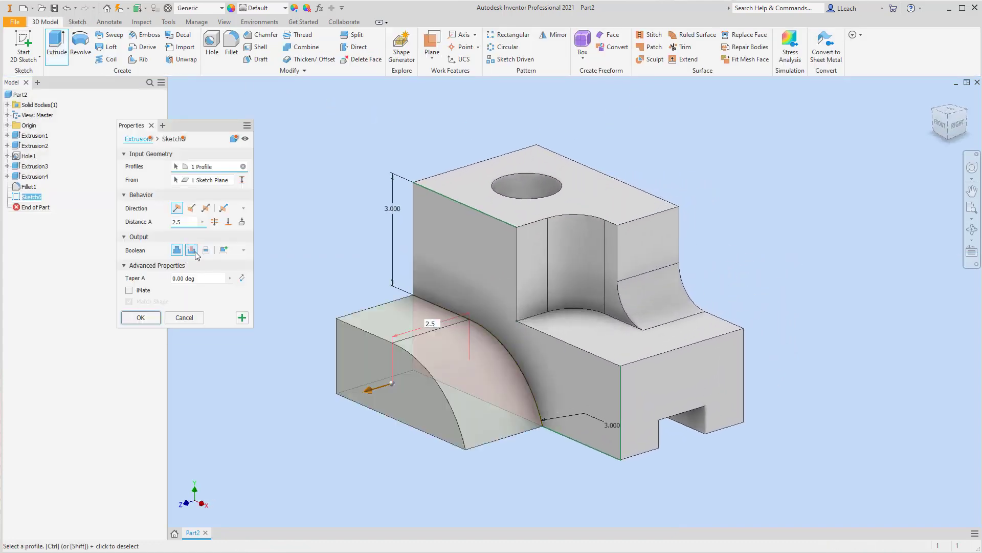
pyautogui.click(214, 222)
pyautogui.click(141, 317)
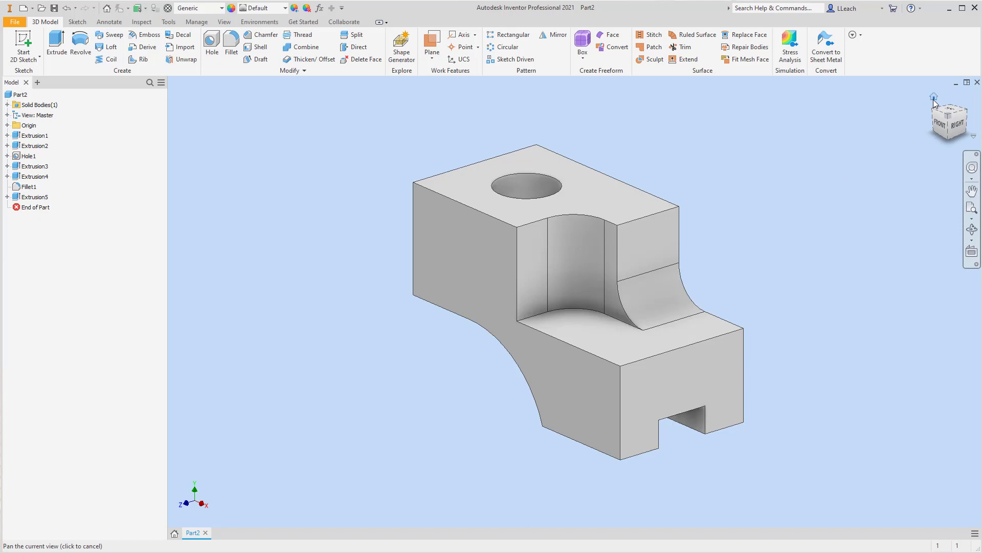
# Restore the home view and set the visual style to Shaded with Edges
pyautogui.click(934, 99)
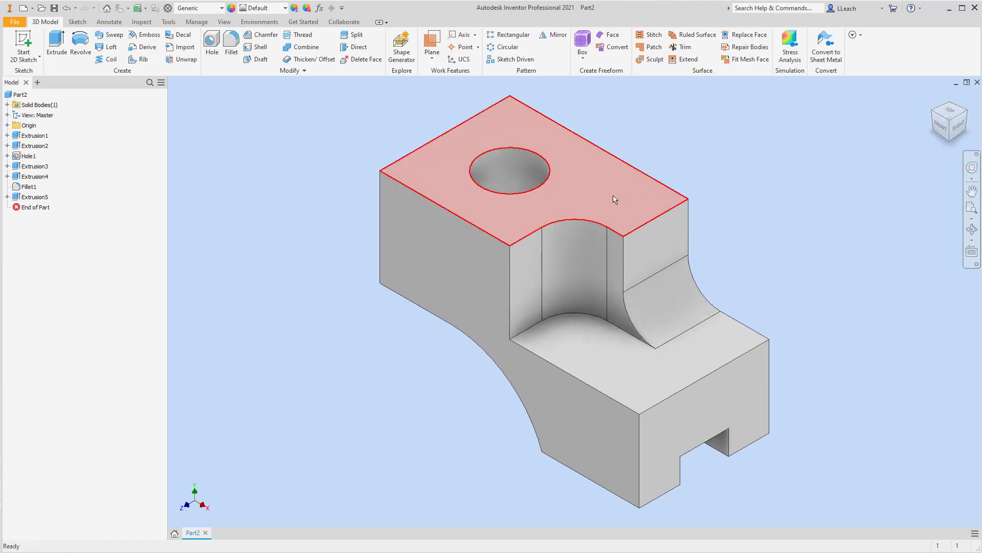
pyautogui.click(224, 22)
pyautogui.click(190, 45)
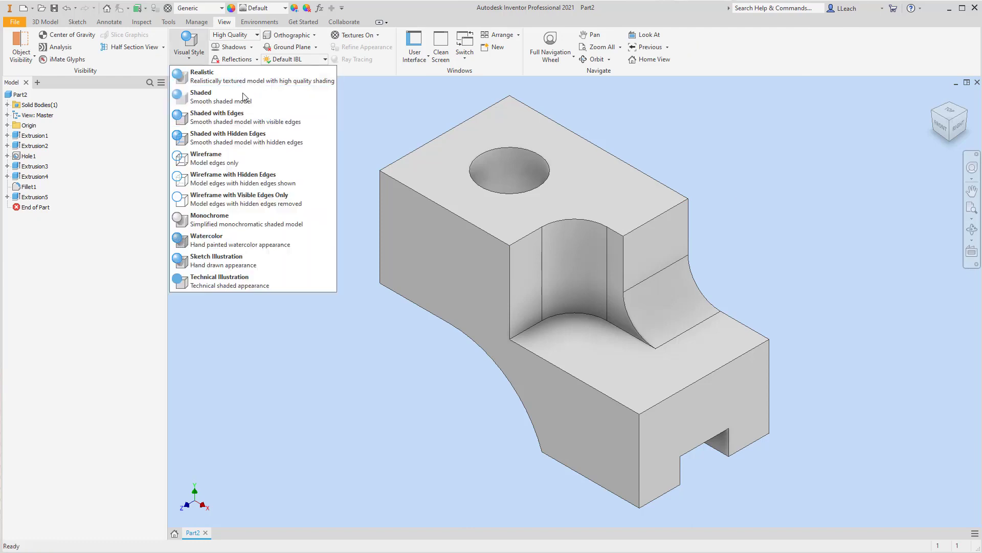
pyautogui.click(216, 117)
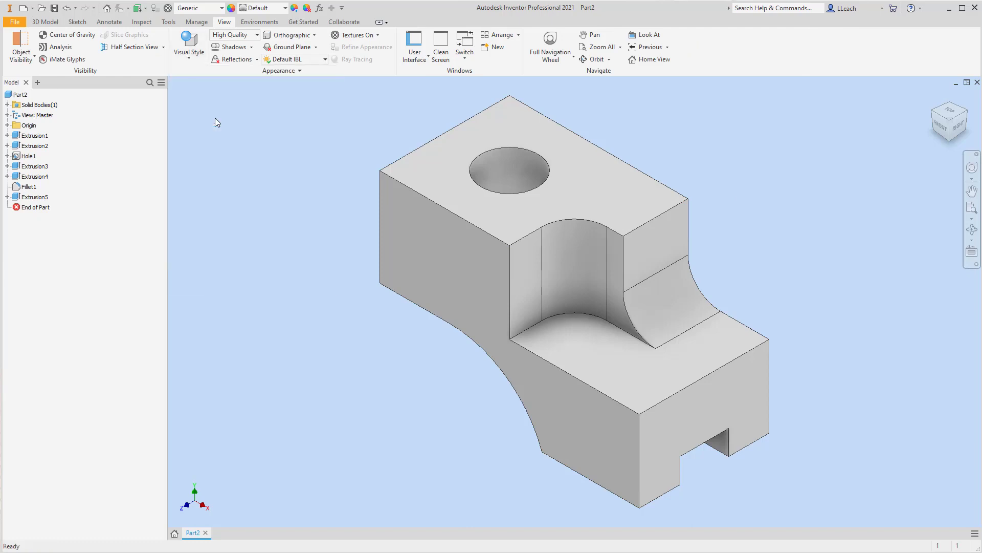
# Turn on shadows for the model and set the lighting style to Photo Booth
pyautogui.click(234, 49)
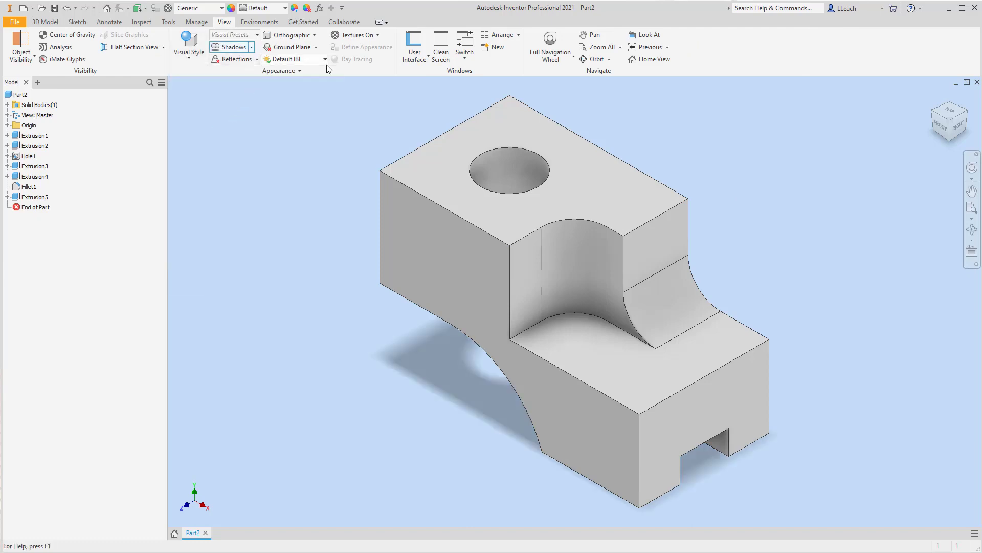
pyautogui.click(309, 60)
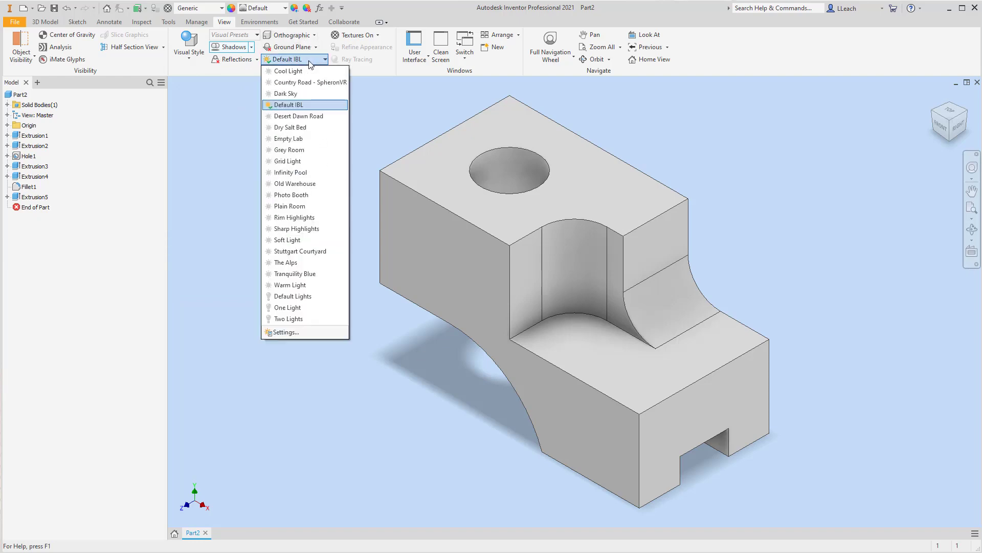
pyautogui.click(298, 195)
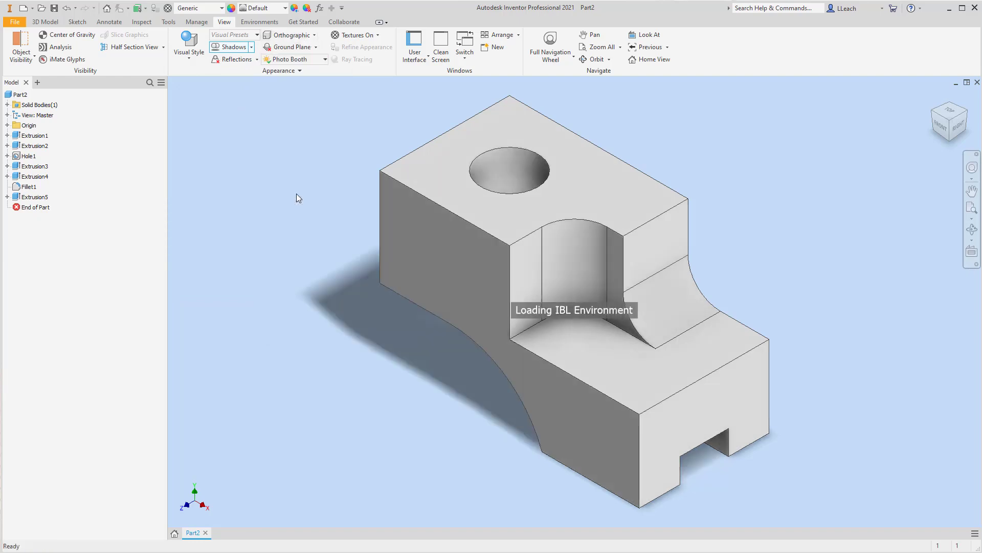
# Apply the Smooth - Ivory appearance from the Inventor Material Library to the part
pyautogui.click(286, 8)
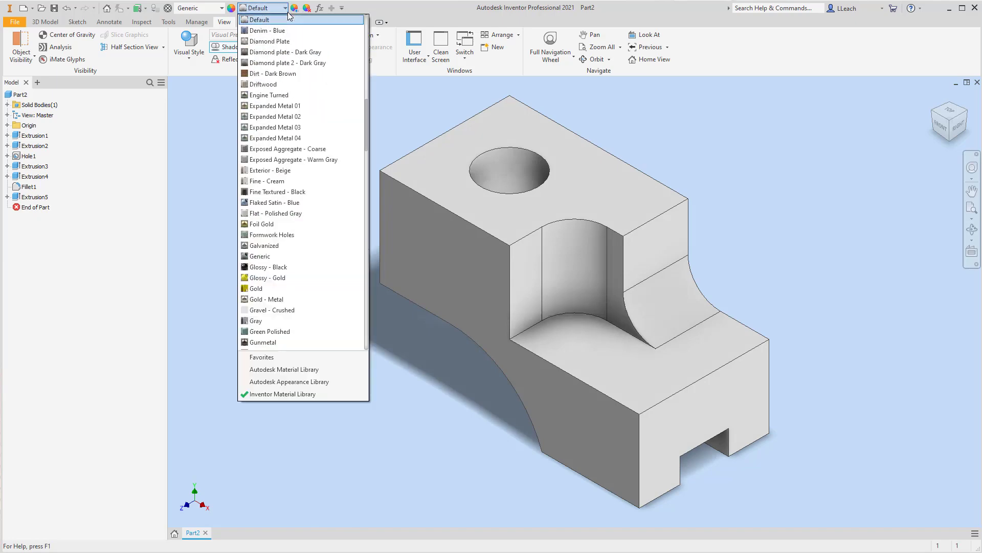
pyautogui.scroll(-8, 292, 193)
pyautogui.scroll(-15, 292, 193)
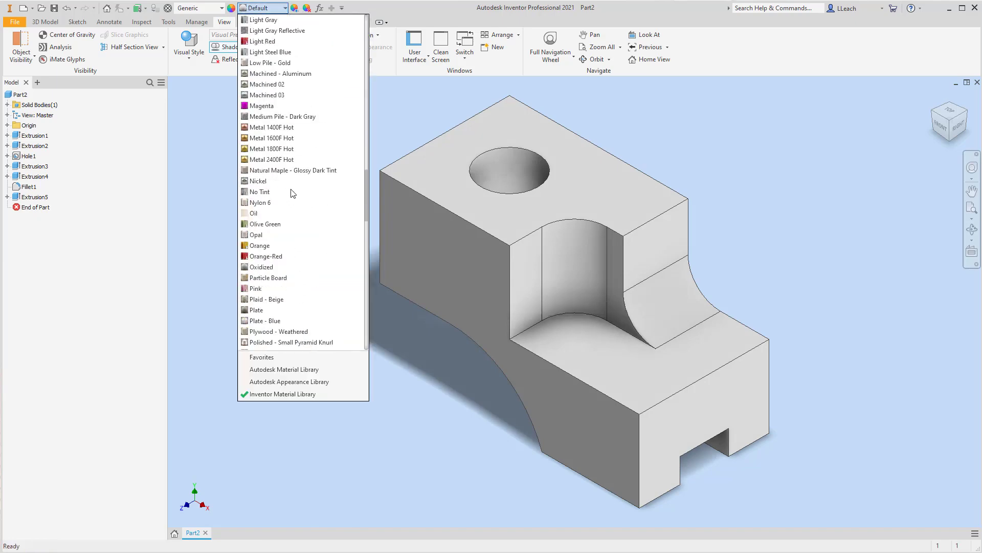
pyautogui.scroll(-2, 292, 192)
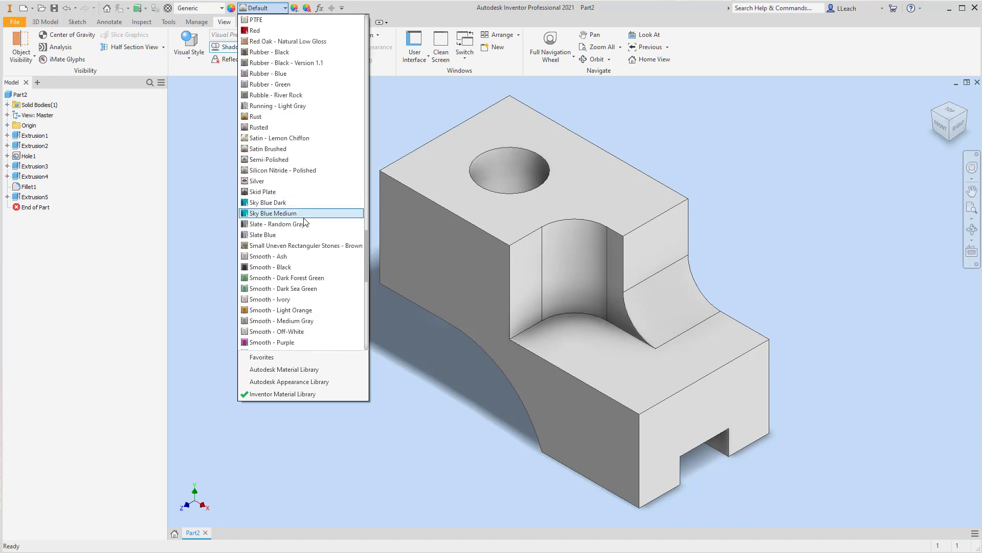
pyautogui.scroll(-1, 308, 253)
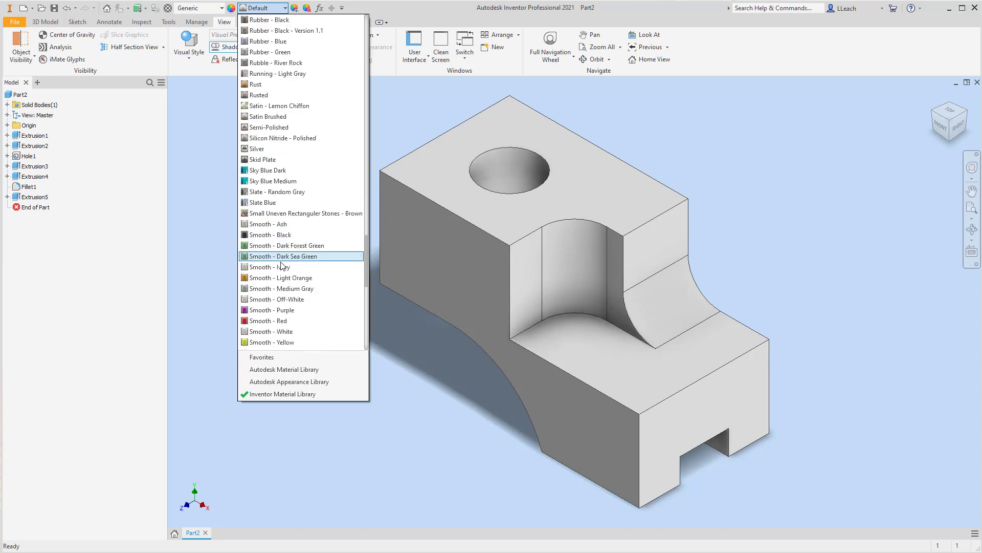
pyautogui.click(264, 267)
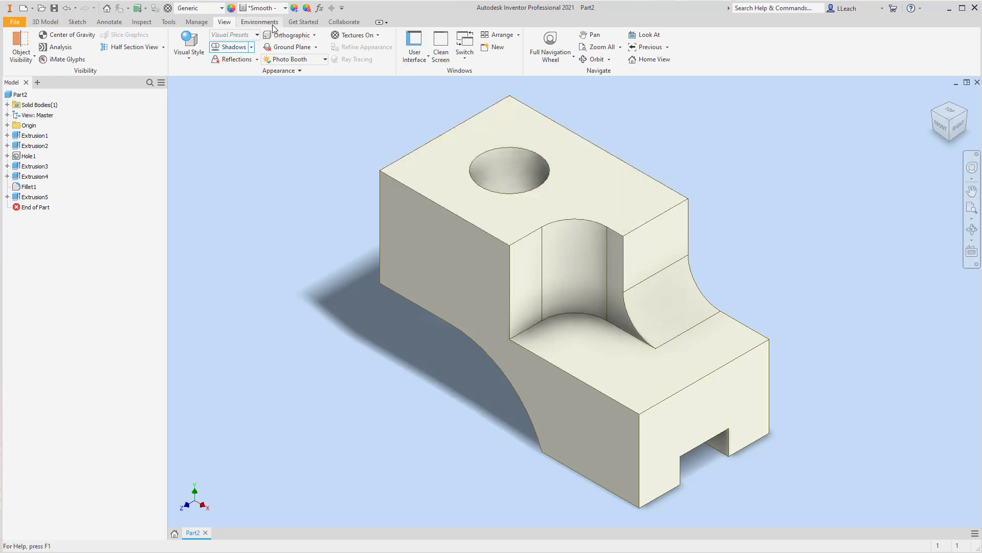
# Try the Realistic visual style on the part and return the display to Shaded with Edges
pyautogui.click(192, 60)
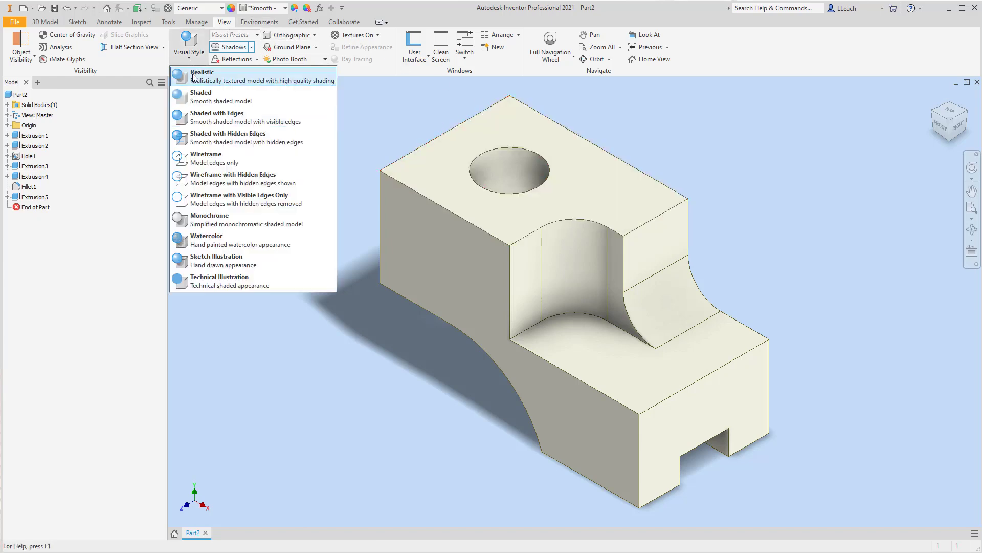
pyautogui.click(193, 77)
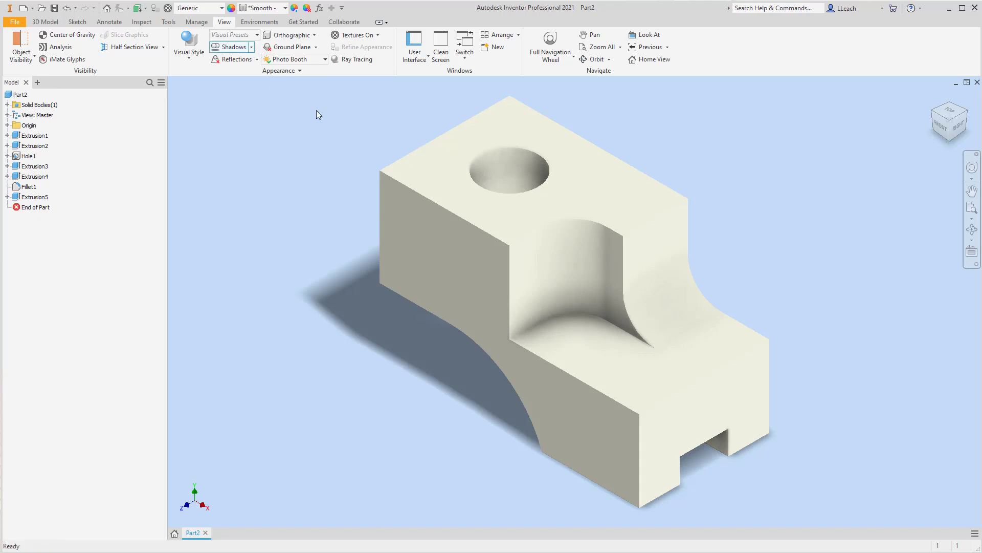
pyautogui.click(191, 60)
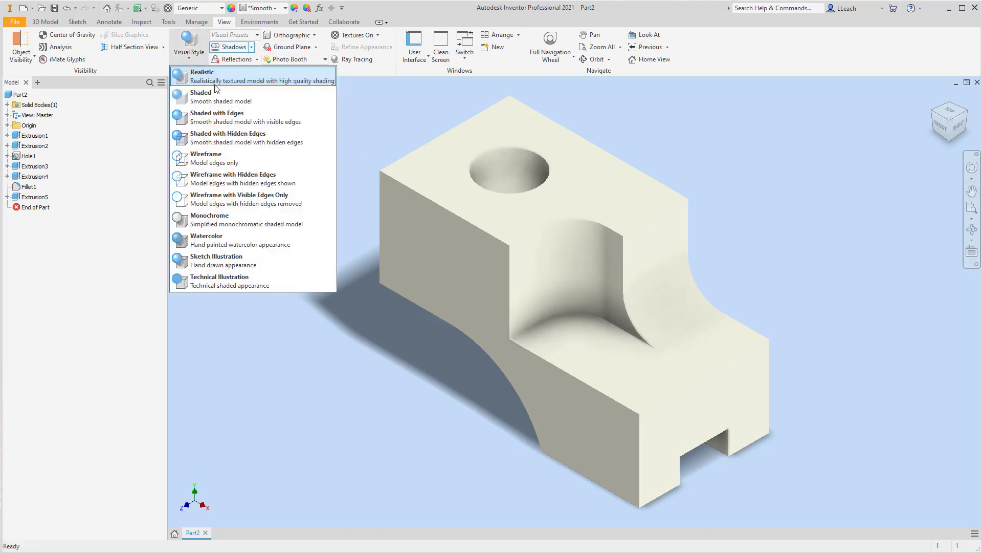
pyautogui.click(204, 116)
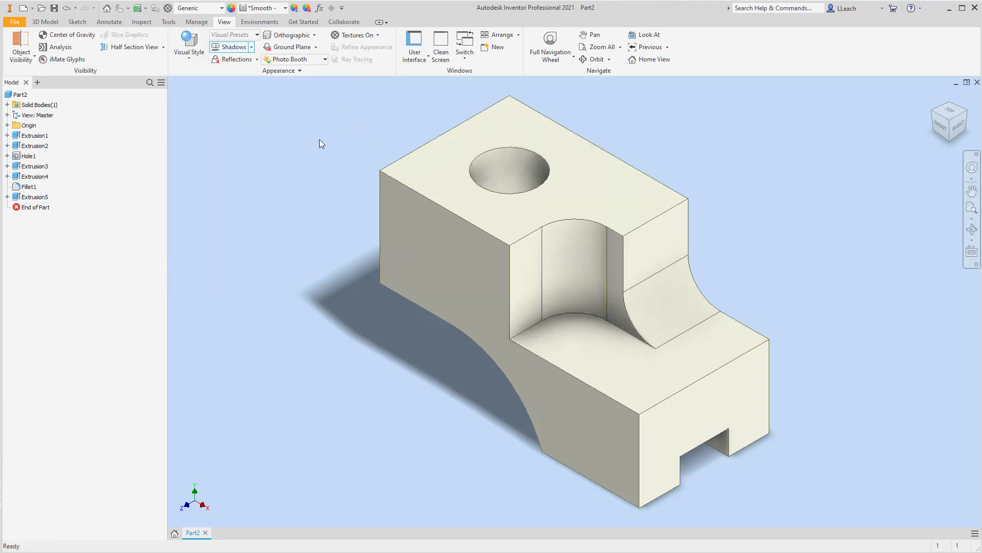
# Save the part as SLIDE MOUNT in the Parametric-Modeling2 folder
pyautogui.click(15, 22)
pyautogui.click(38, 132)
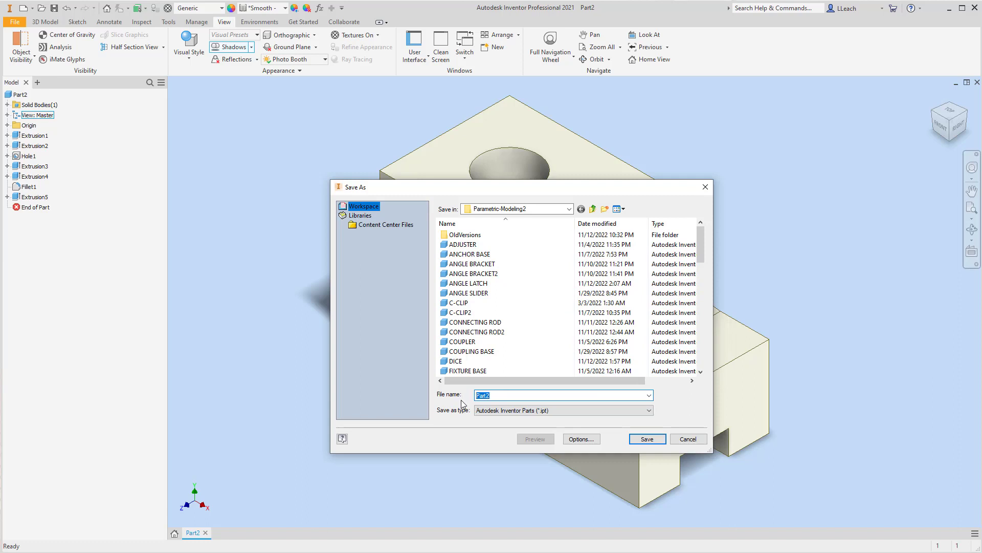
pyautogui.write('SLIDE MOUNT')
pyautogui.click(648, 438)
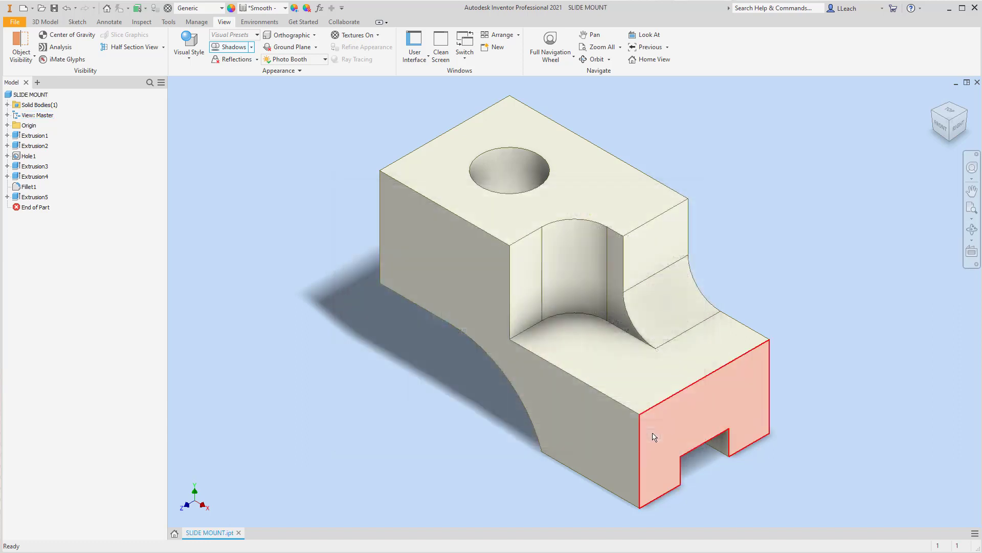